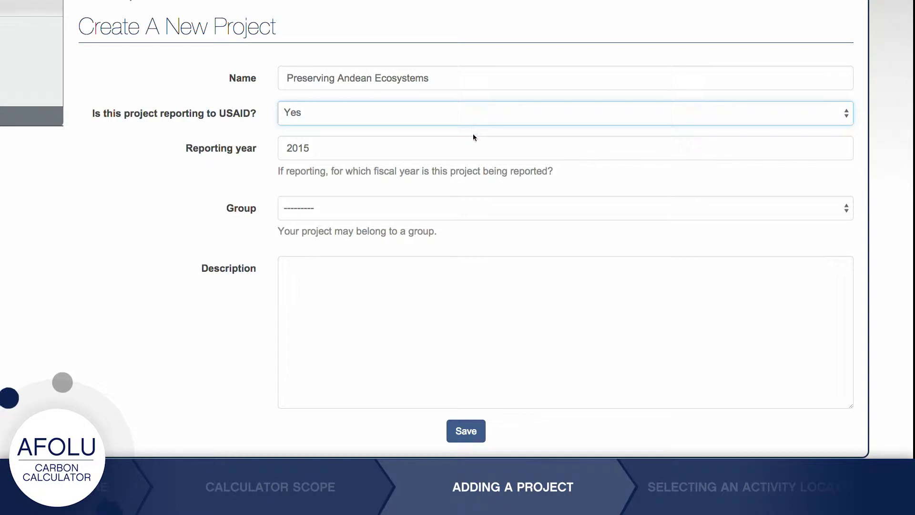
Leave the project's group unset, enter the description "Conservation and Climate Change Resiliency Program, Peru, Ecuador, and Colombia", and save the new project.
{"action": "left_click", "coordinate": [476, 207]}
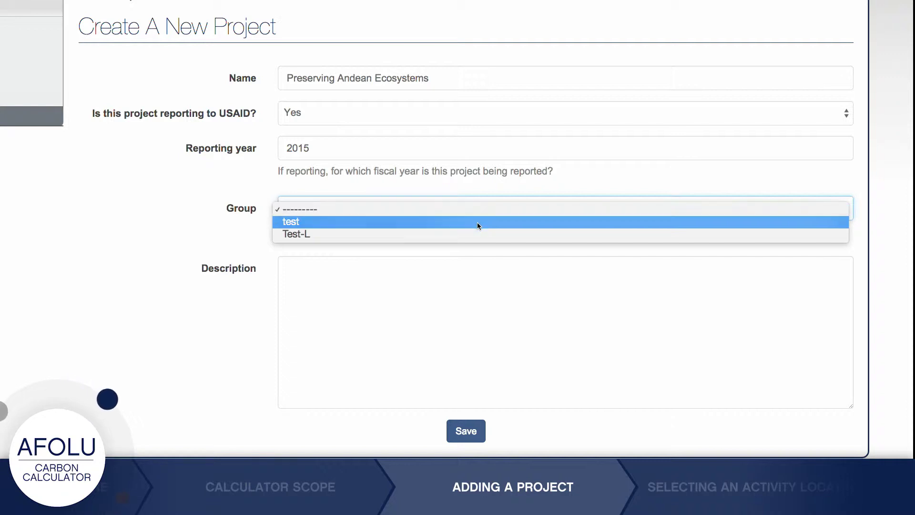
{"action": "left_click", "coordinate": [474, 251]}
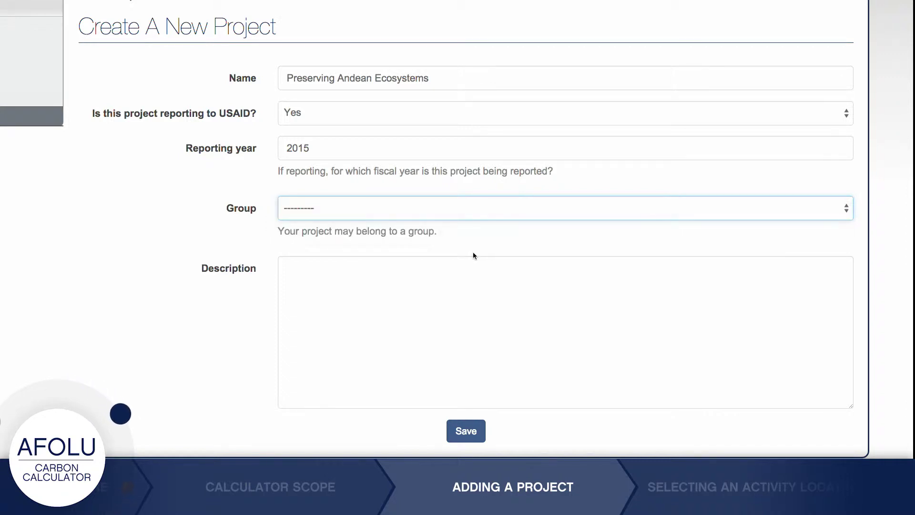
{"action": "left_click", "coordinate": [458, 284]}
{"action": "type", "text": "Conservation and Climate Change Res"}
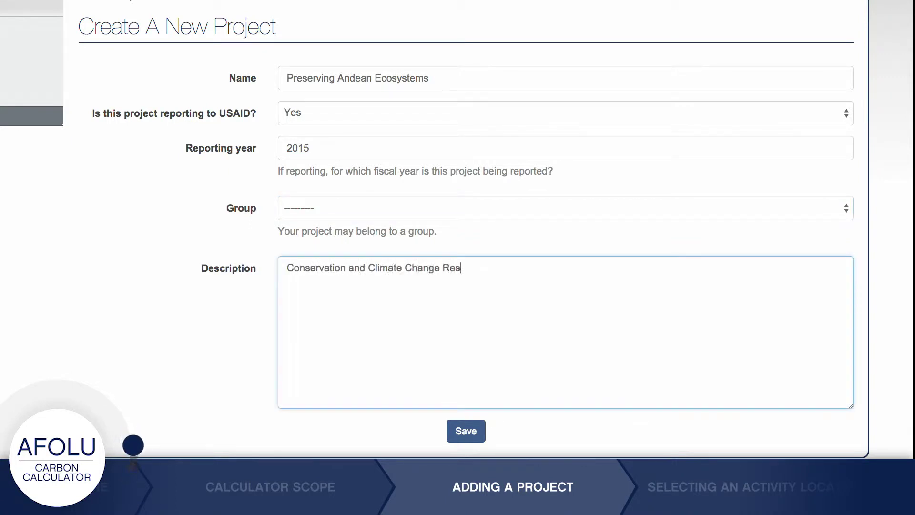
{"action": "type", "text": "iliency Program, Peru, Ecuador, and Colombia"}
{"action": "left_click", "coordinate": [495, 268]}
{"action": "type", "text": "r"}
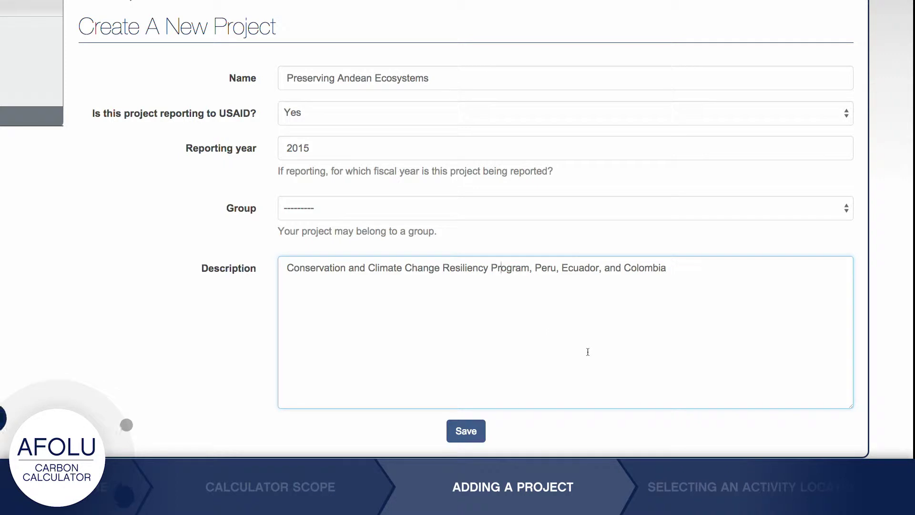
{"action": "left_click", "coordinate": [467, 437]}
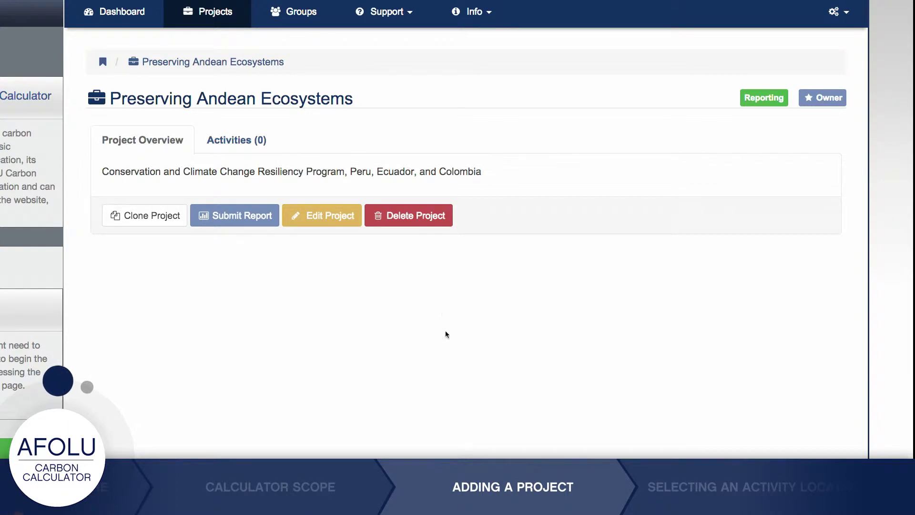
Start a new activity in the project, named "Protecting Ecuador's Cloud Forests", with the activity type Forest Protection.
{"action": "left_click", "coordinate": [256, 143]}
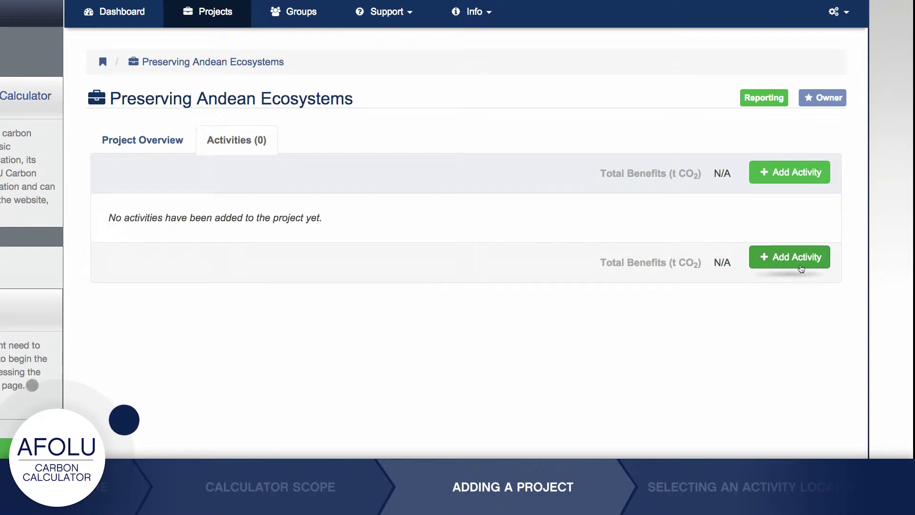
{"action": "left_click", "coordinate": [802, 268]}
{"action": "scroll", "coordinate": [900, 372], "scroll_direction": "down", "scroll_amount": 5}
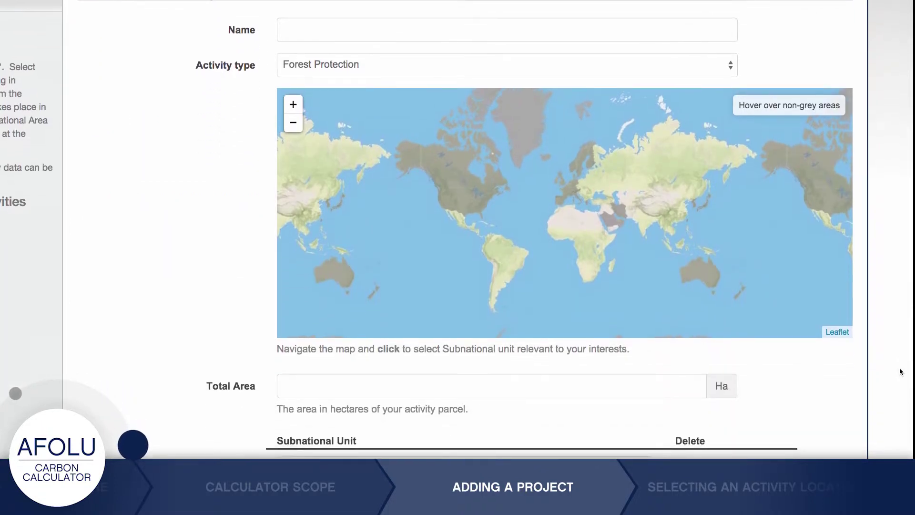
{"action": "scroll", "coordinate": [795, 321], "scroll_direction": "up", "scroll_amount": 3}
{"action": "left_click", "coordinate": [361, 97]}
{"action": "type", "text": "Protecting Ecua"}
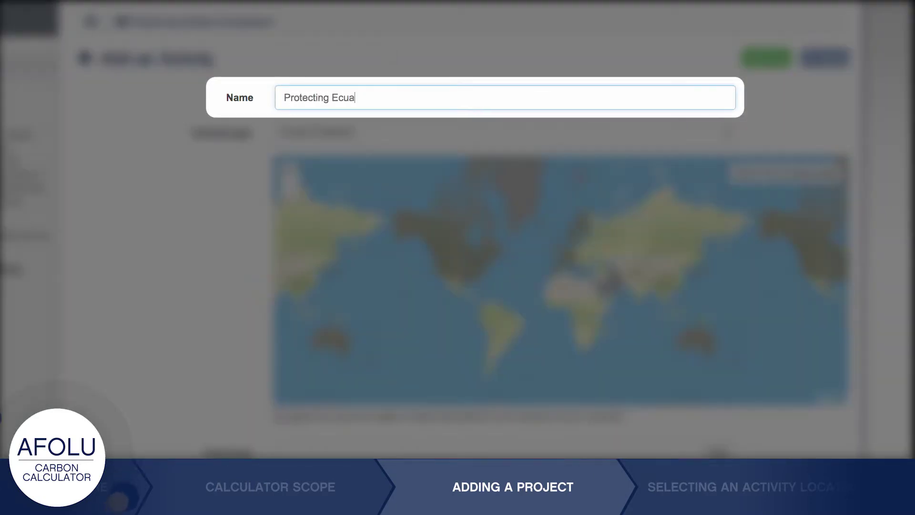
{"action": "type", "text": "dor's Cloud Forests"}
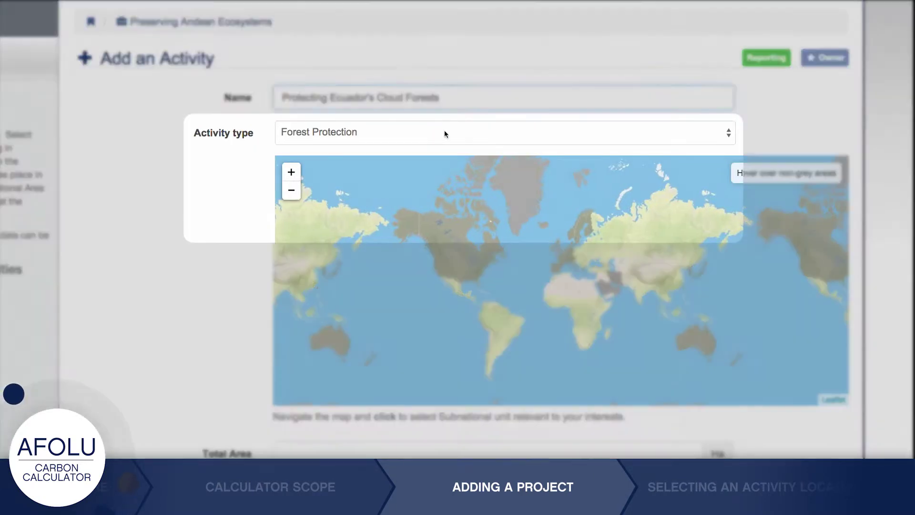
{"action": "left_click", "coordinate": [444, 132]}
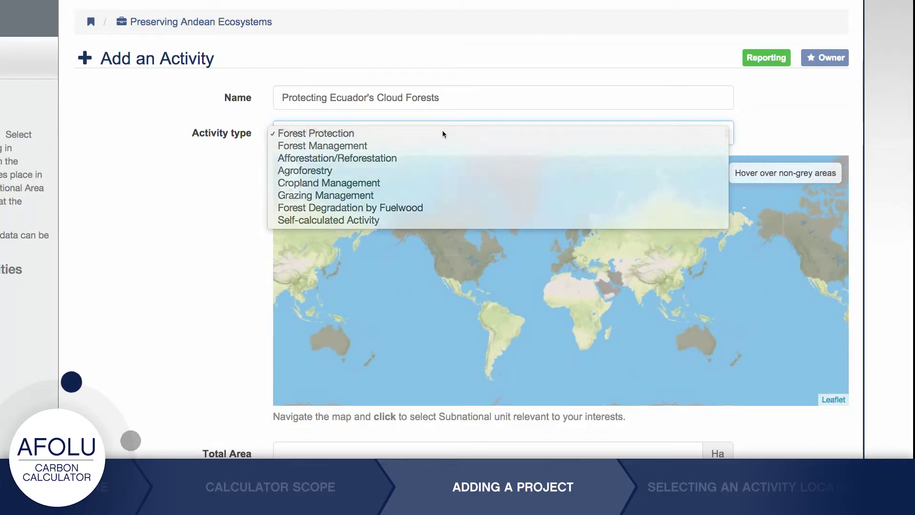
{"action": "left_click", "coordinate": [444, 133]}
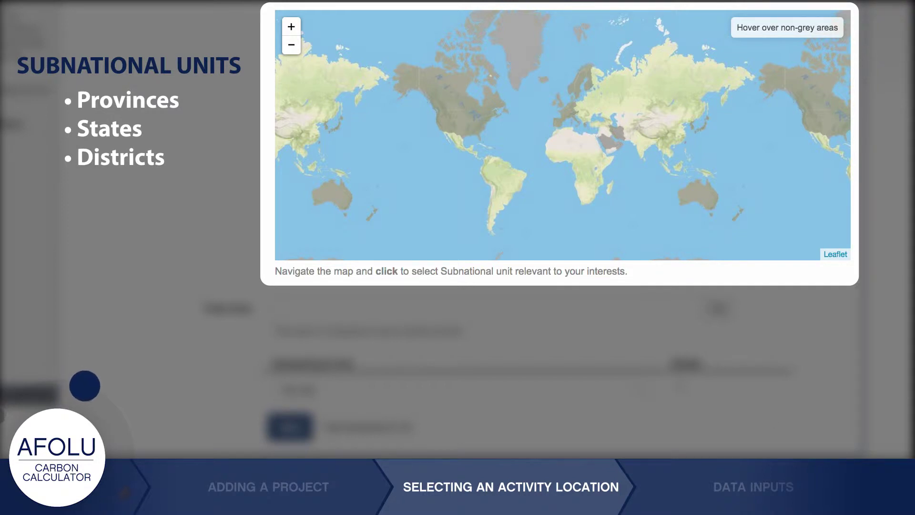
Set the activity's subnational unit to Ecuador Sucumbios and its total area to 4200 ha.
{"action": "scroll", "coordinate": [508, 184], "scroll_direction": "up", "scroll_amount": 3}
{"action": "scroll", "coordinate": [508, 184], "scroll_direction": "down", "scroll_amount": 2}
{"action": "scroll", "coordinate": [468, 194], "scroll_direction": "up", "scroll_amount": 3}
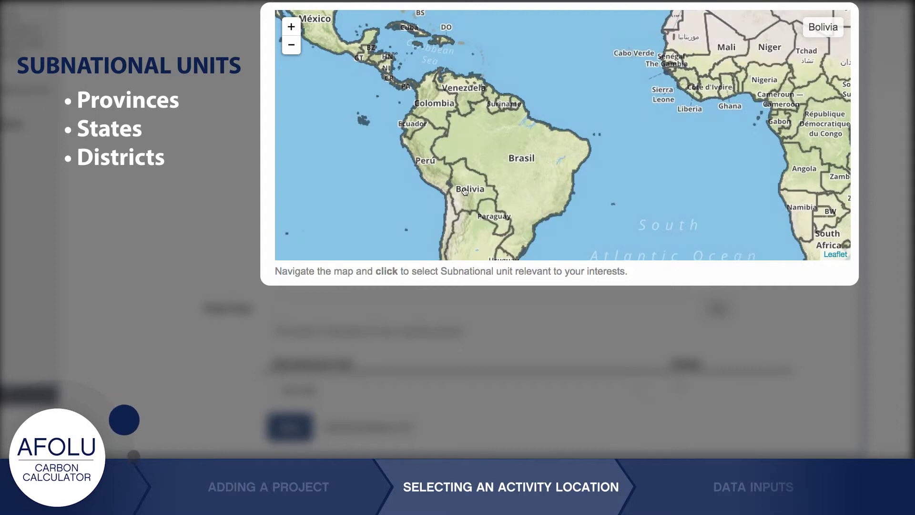
{"action": "scroll", "coordinate": [404, 121], "scroll_direction": "up", "scroll_amount": 1}
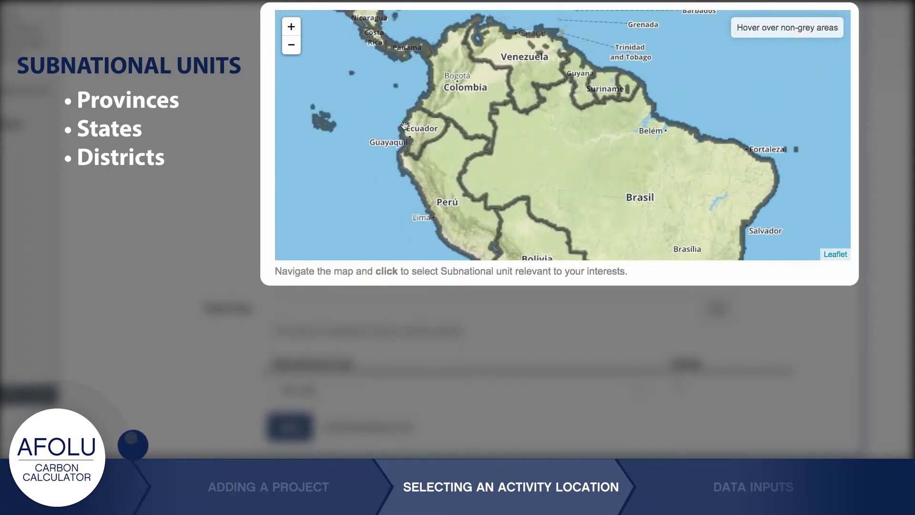
{"action": "scroll", "coordinate": [405, 126], "scroll_direction": "up", "scroll_amount": 3}
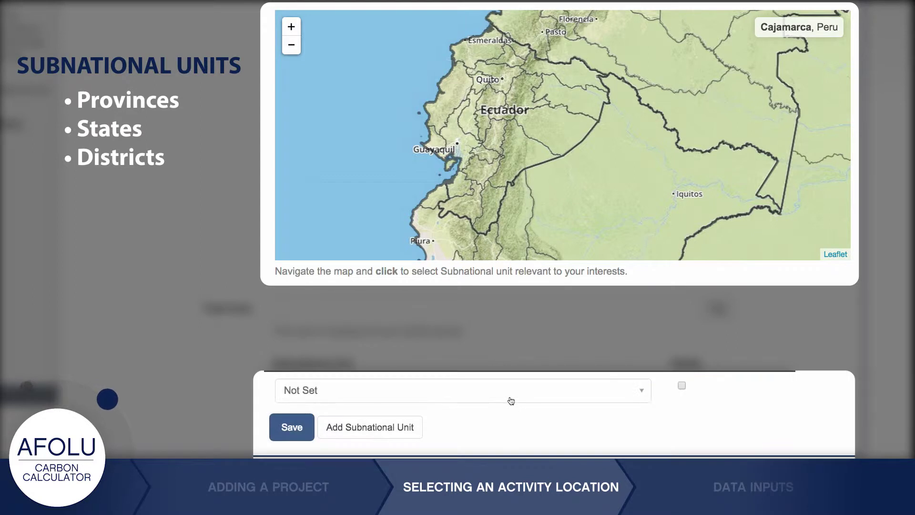
{"action": "left_click", "coordinate": [511, 401]}
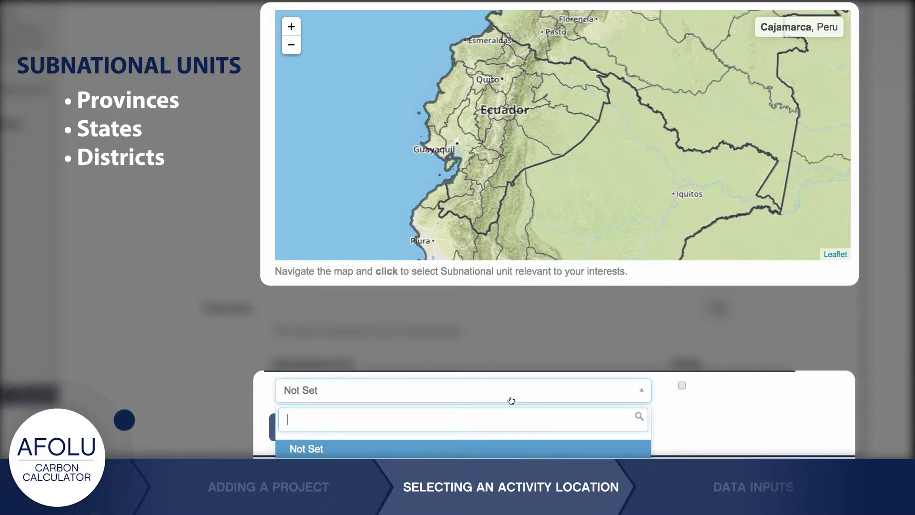
{"action": "type", "text": "Ecuador Su"}
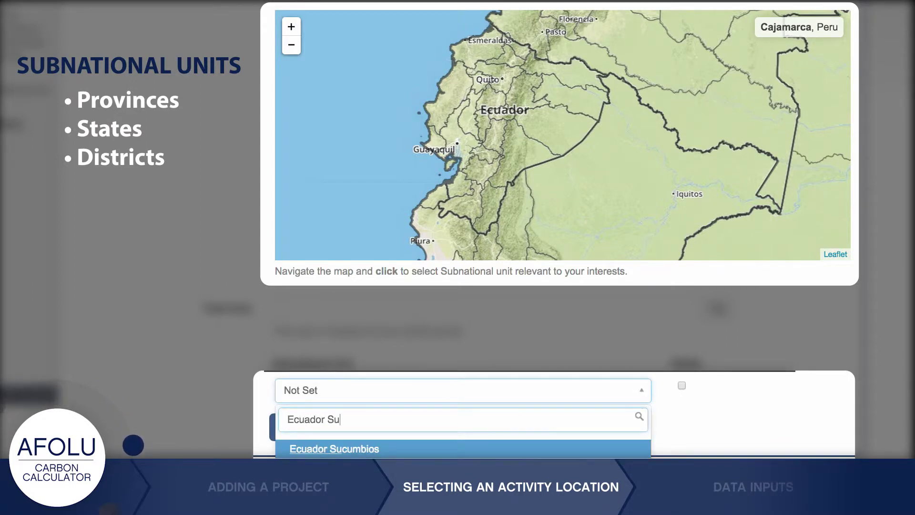
{"action": "left_click", "coordinate": [487, 451]}
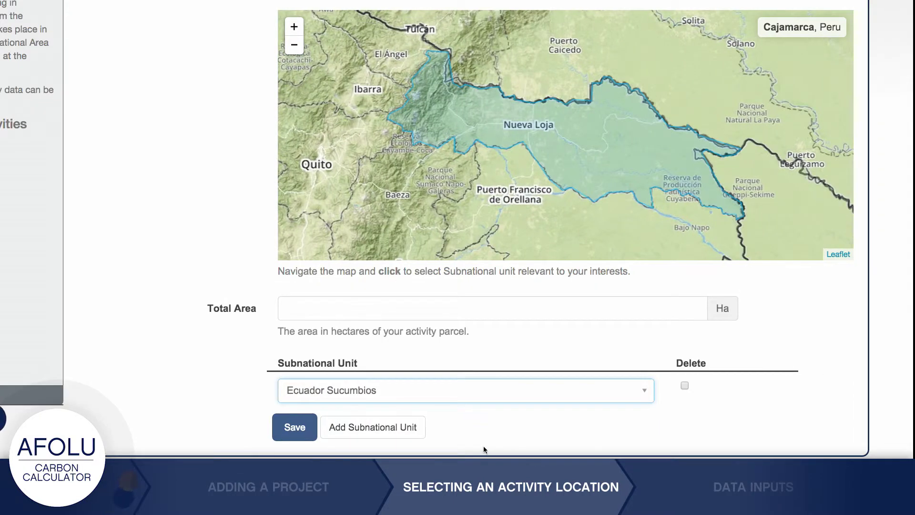
{"action": "left_click", "coordinate": [426, 318]}
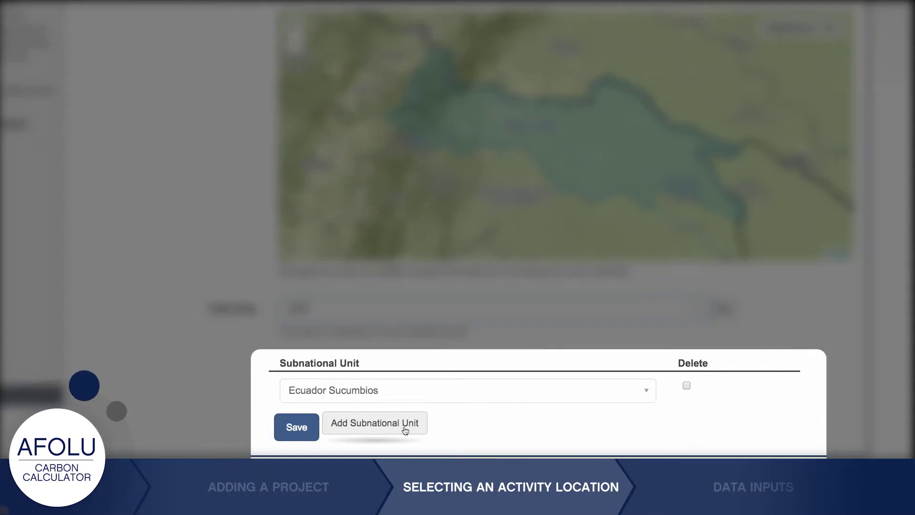
Add a second subnational unit to the activity and set it to Ecuador Carchi.
{"action": "left_click", "coordinate": [405, 431]}
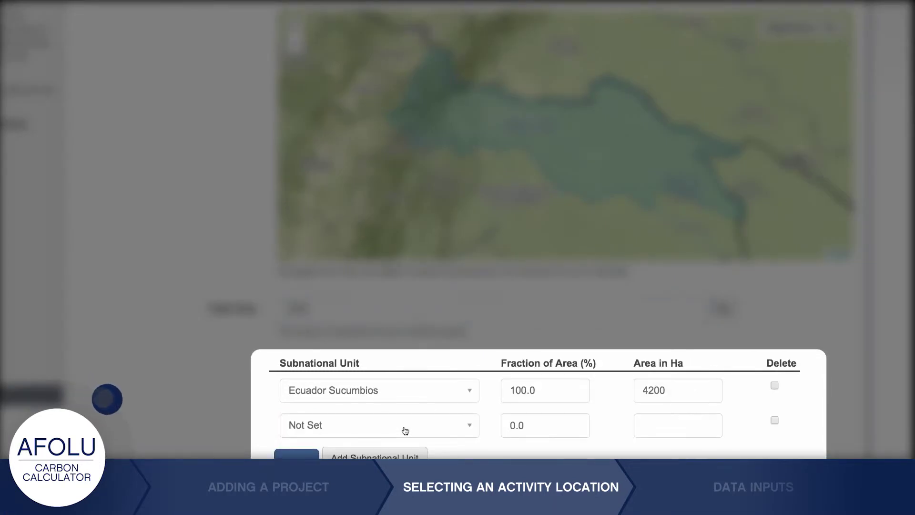
{"action": "left_click", "coordinate": [405, 431]}
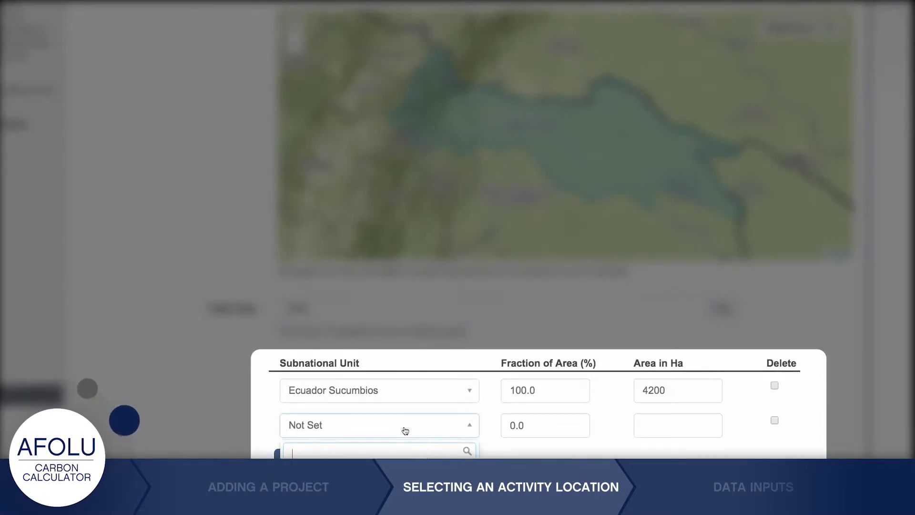
{"action": "type", "text": "Ecuador Car"}
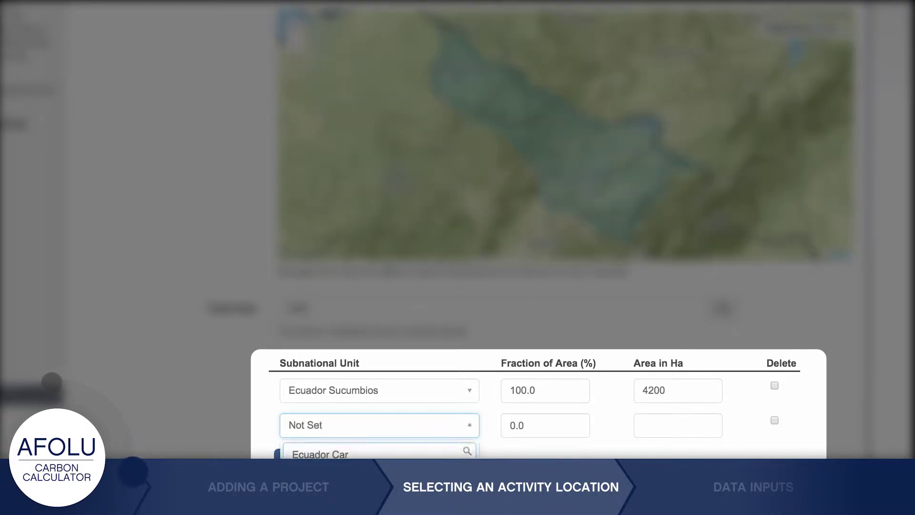
{"action": "key", "text": "Return"}
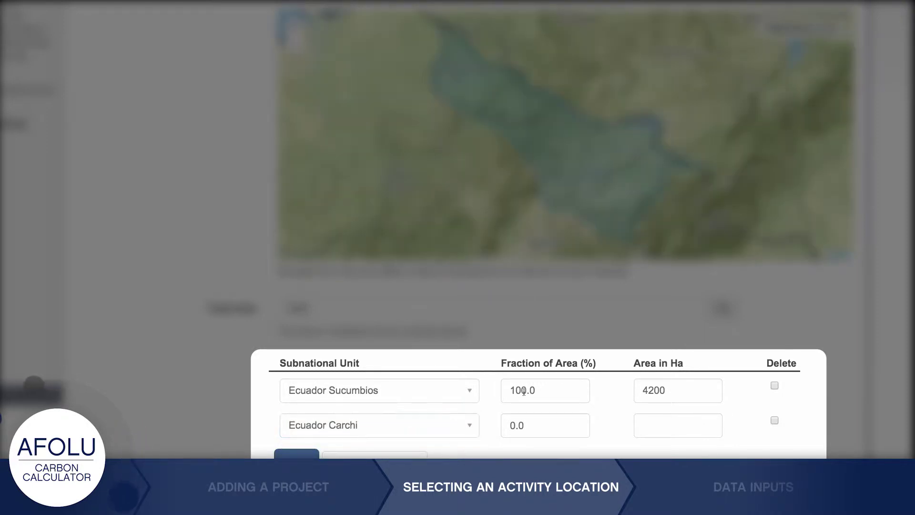
Split the area fractions into 30% for Ecuador Sucumbios and 70% for Ecuador Carchi, and save the activity.
{"action": "left_click", "coordinate": [522, 391]}
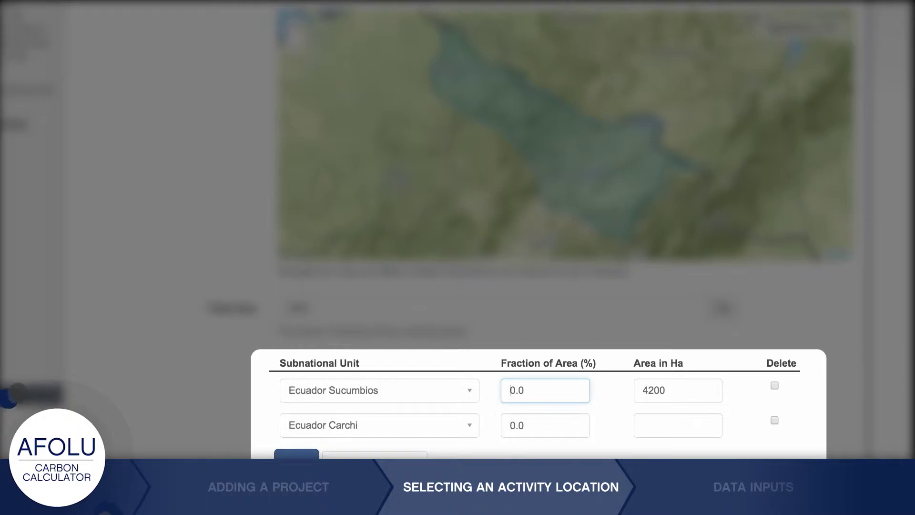
{"action": "left_click", "coordinate": [512, 424]}
{"action": "left_click", "coordinate": [518, 453]}
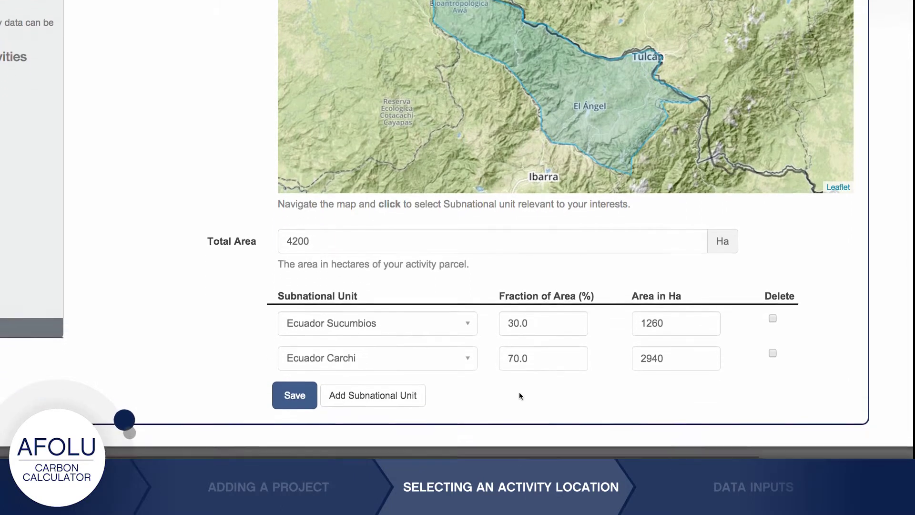
{"action": "left_click", "coordinate": [295, 389]}
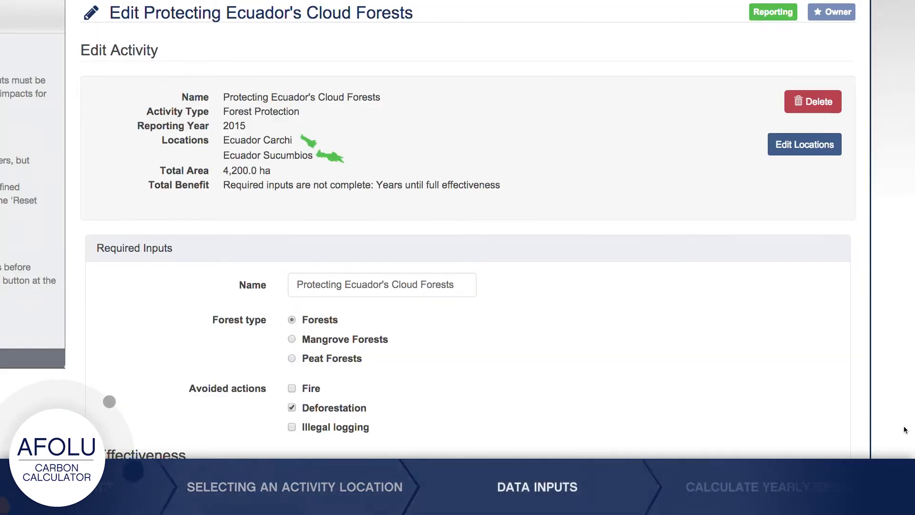
Set the forest type to Peat Forests and include illegal logging among the avoided actions.
{"action": "scroll", "coordinate": [905, 431], "scroll_direction": "down", "scroll_amount": 5}
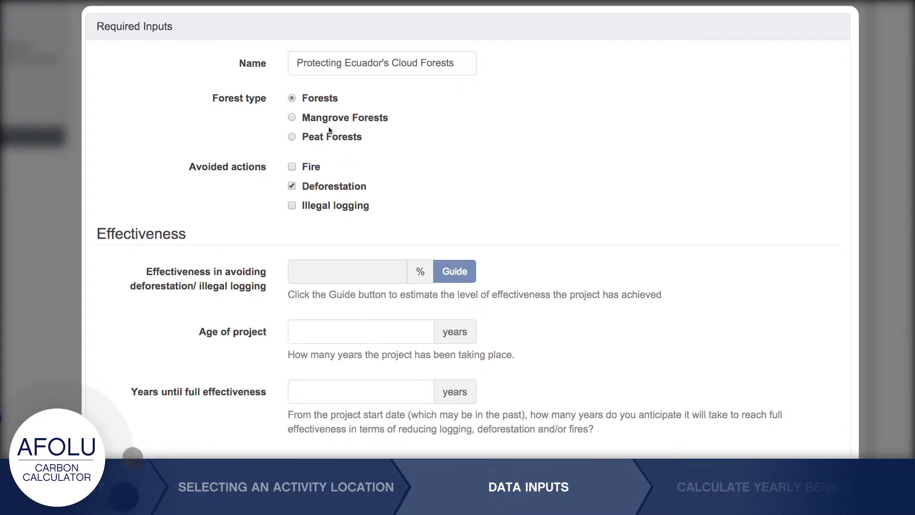
{"action": "left_click", "coordinate": [325, 119]}
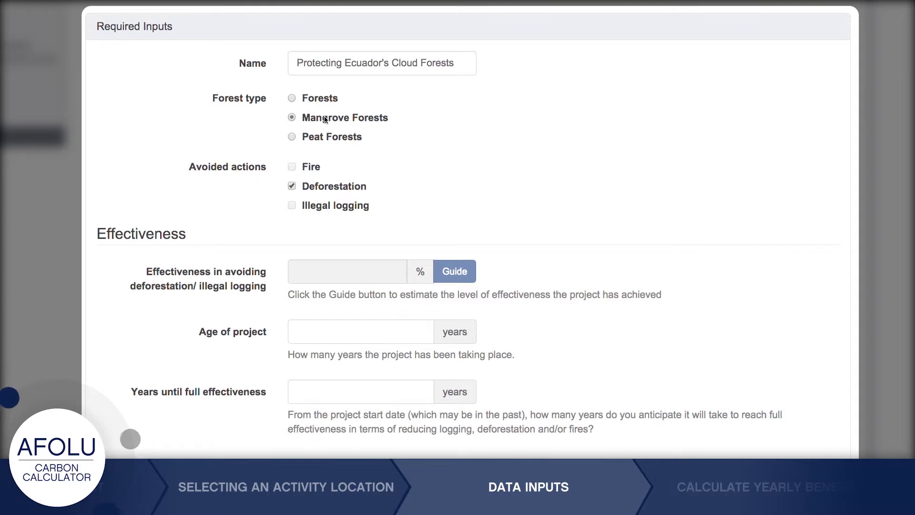
{"action": "left_click", "coordinate": [320, 137]}
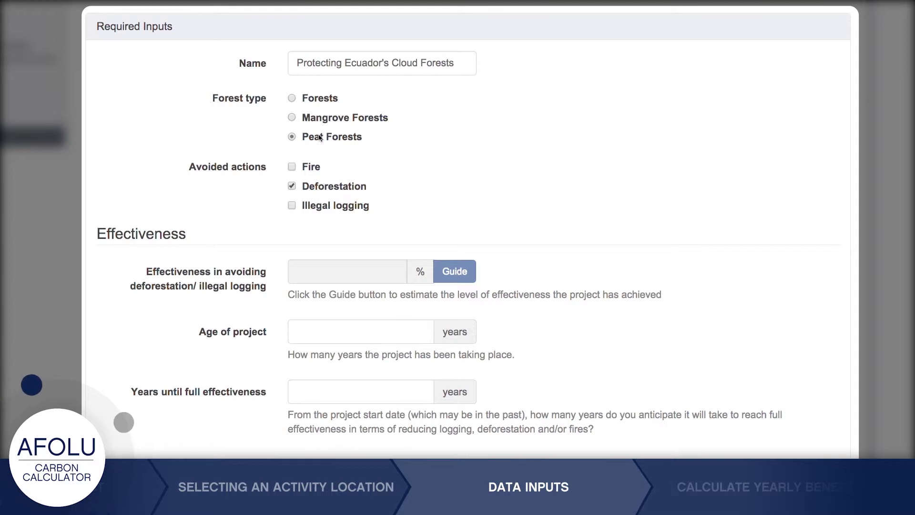
{"action": "left_click", "coordinate": [318, 206]}
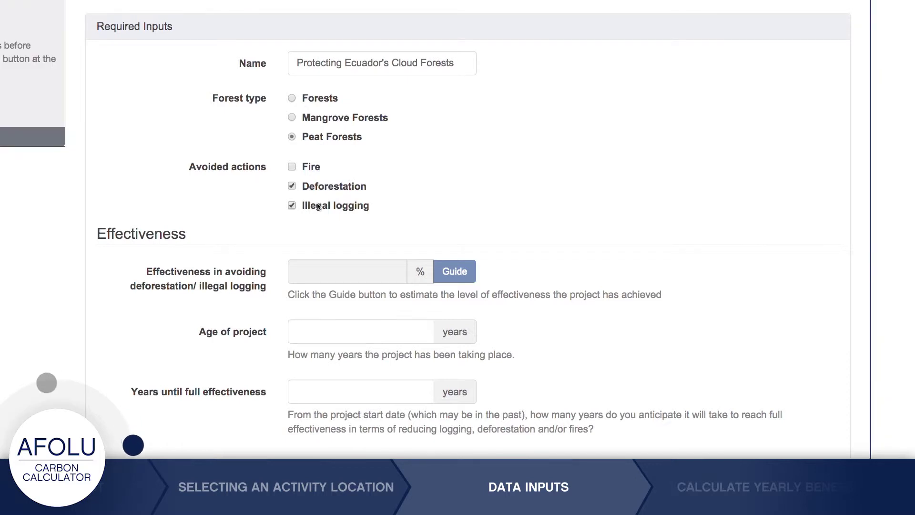
In the deforestation effectiveness guide, answer Subsistence for the main driver, "Yes, with the majority" for communities, and "Yes, but not comprehensively" for monitoring.
{"action": "scroll", "coordinate": [539, 277], "scroll_direction": "down", "scroll_amount": 3}
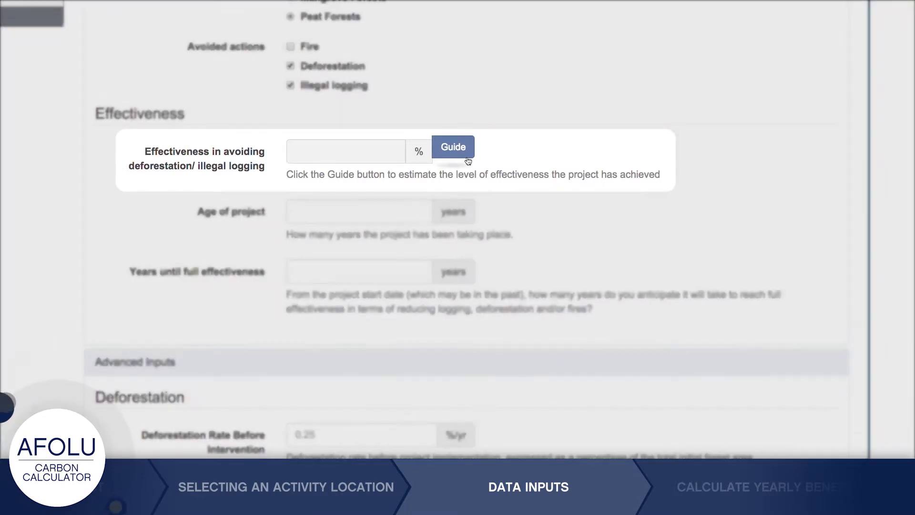
{"action": "left_click", "coordinate": [467, 158]}
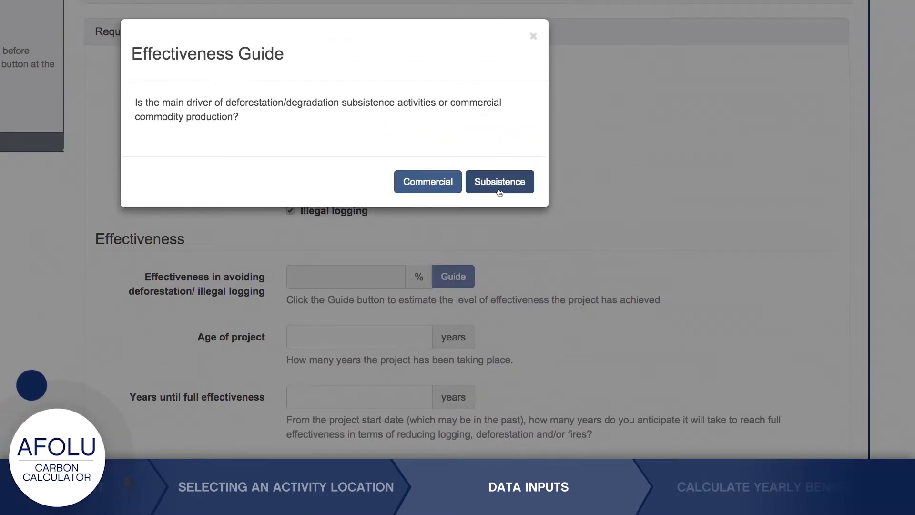
{"action": "left_click", "coordinate": [510, 186]}
{"action": "left_click", "coordinate": [334, 229]}
{"action": "left_click", "coordinate": [411, 276]}
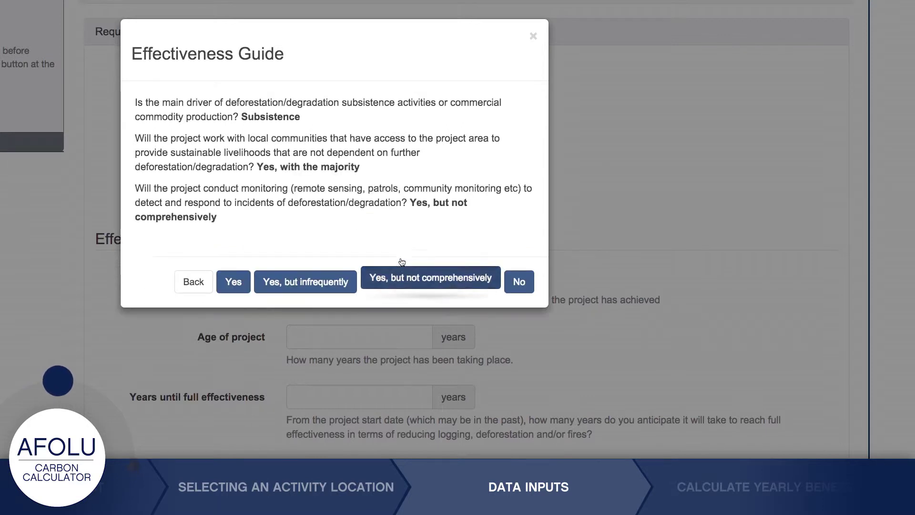
Answer Yes for easy access and No for guarding, long-term protection and stakeholder capacity building, and accept the guide's effectiveness estimate.
{"action": "left_click", "coordinate": [483, 303]}
{"action": "left_click", "coordinate": [518, 325]}
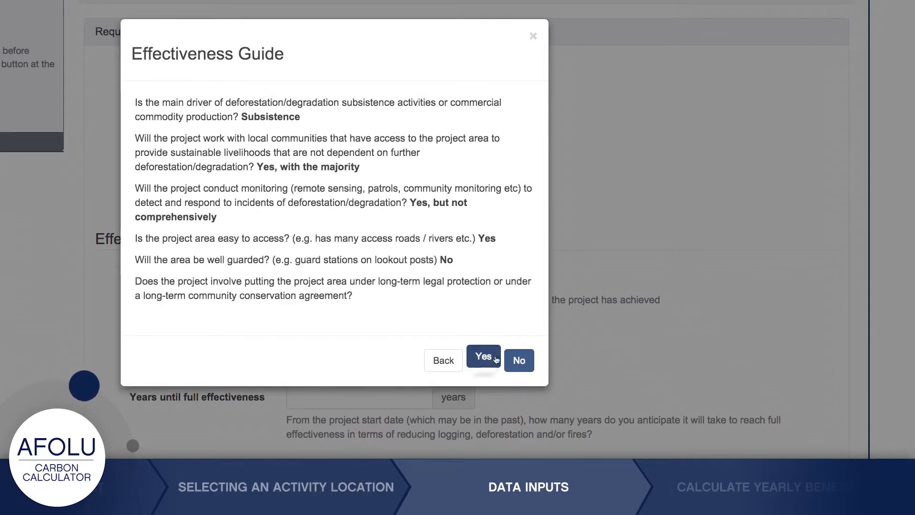
{"action": "left_click", "coordinate": [515, 360]}
{"action": "left_click", "coordinate": [519, 396]}
{"action": "scroll", "coordinate": [493, 257], "scroll_direction": "down", "scroll_amount": 5}
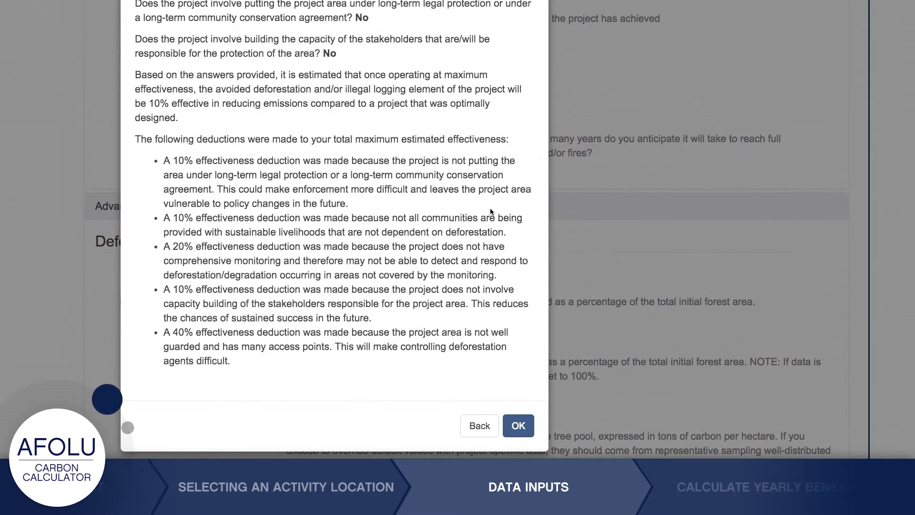
{"action": "left_click", "coordinate": [518, 422]}
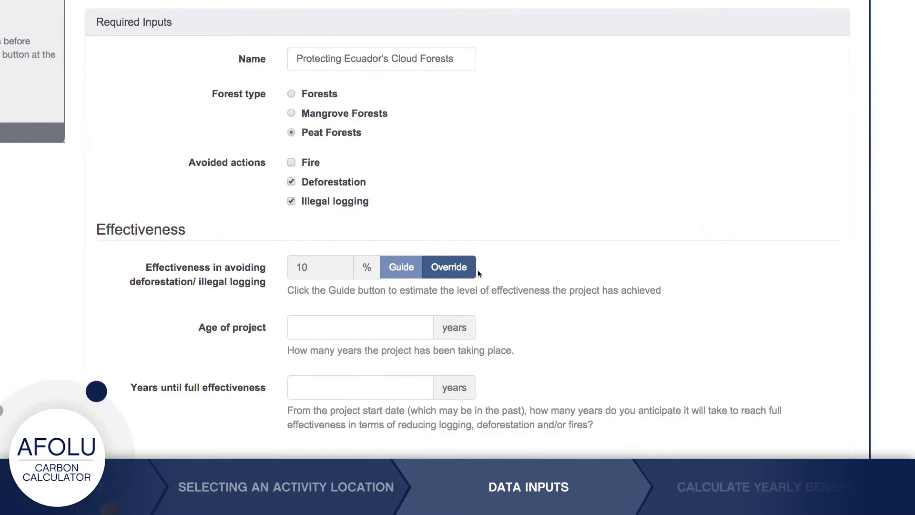
Override the deforestation effectiveness with 25%, giving the justification "A justification must be provided if an override is requested.".
{"action": "left_click", "coordinate": [469, 267]}
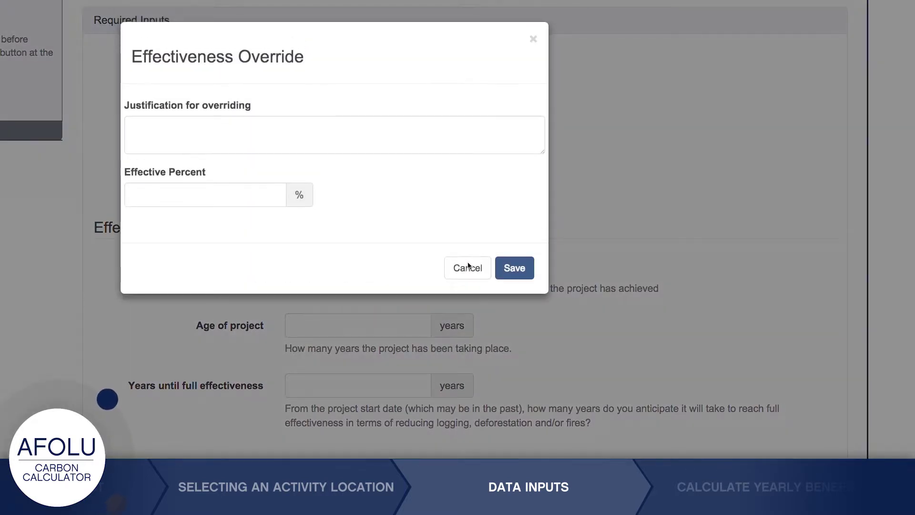
{"action": "left_click", "coordinate": [234, 201]}
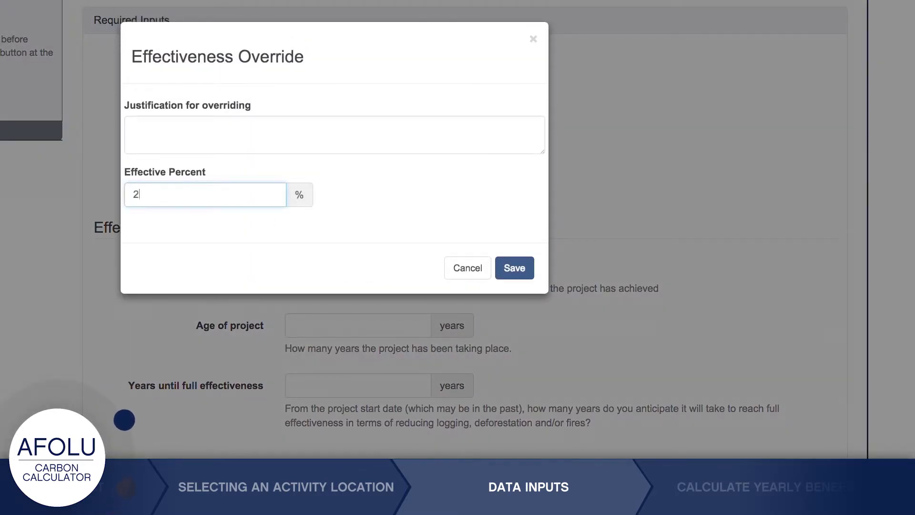
{"action": "left_click", "coordinate": [215, 146]}
{"action": "type", "text": "A justification must be provided if an override is req"}
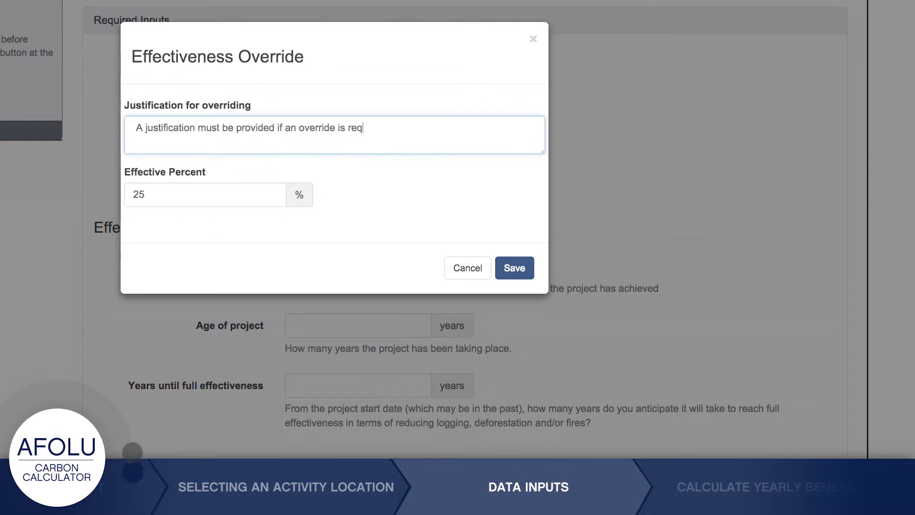
{"action": "type", "text": "uested."}
{"action": "left_click", "coordinate": [515, 266]}
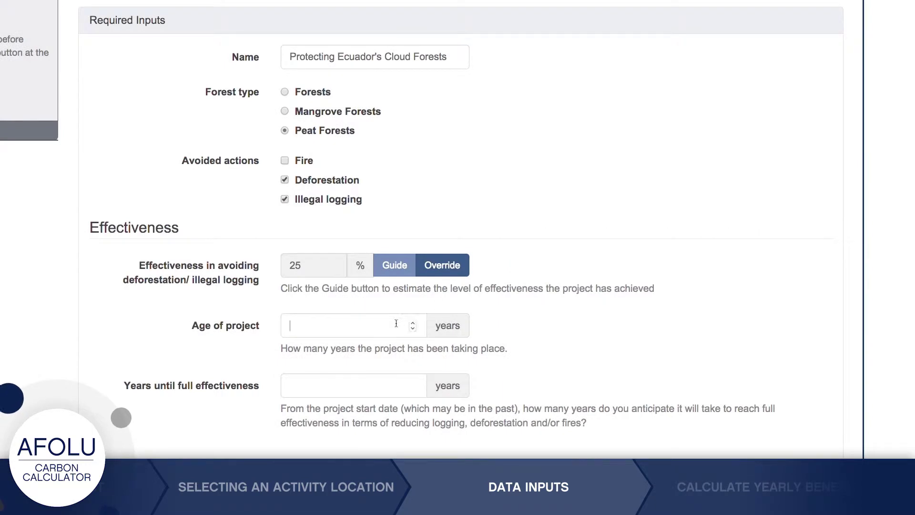
Set the age of the project to 5 years and the years until full effectiveness to 8.
{"action": "left_click", "coordinate": [396, 324]}
{"action": "type", "text": "5"}
{"action": "left_click", "coordinate": [334, 386]}
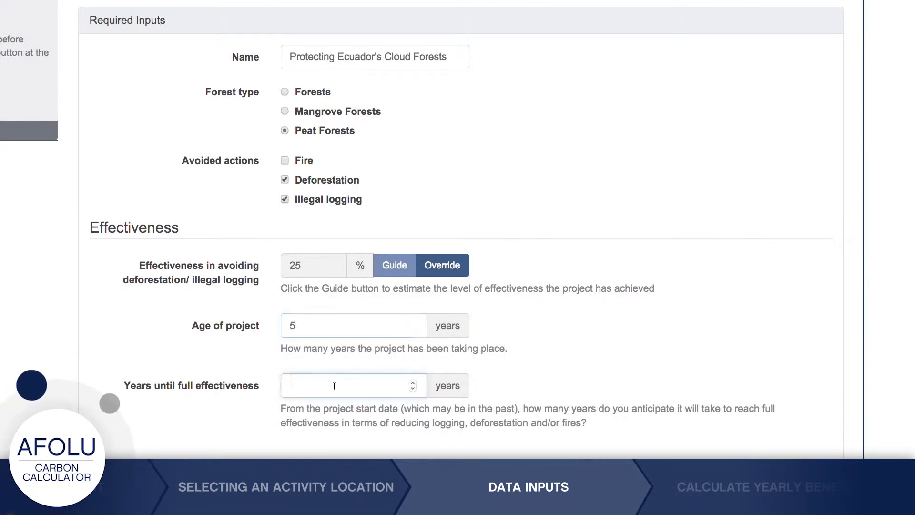
{"action": "type", "text": "8"}
{"action": "left_click", "coordinate": [680, 430]}
Set the Forest Carbon Stock in the advanced deforestation inputs to 132.4 t C/ha.
{"action": "scroll", "coordinate": [679, 430], "scroll_direction": "down", "scroll_amount": 3}
{"action": "scroll", "coordinate": [680, 430], "scroll_direction": "down", "scroll_amount": 6}
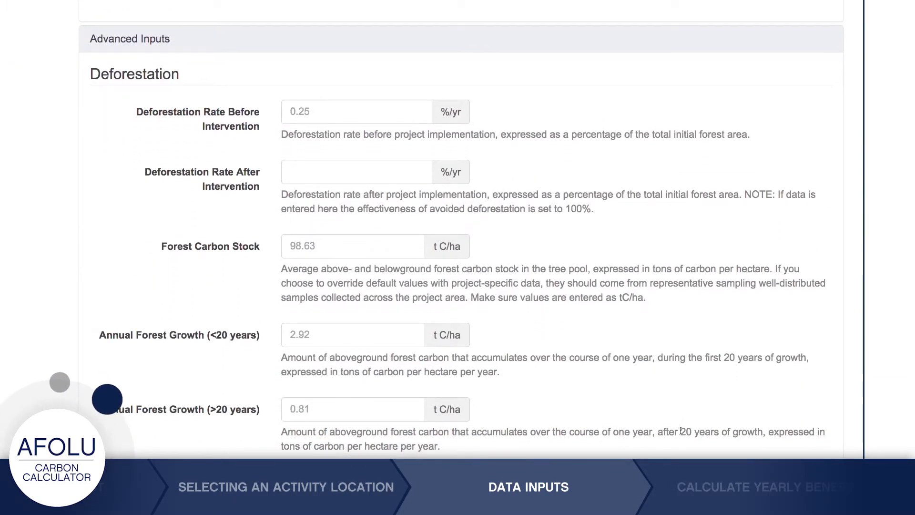
{"action": "left_click", "coordinate": [325, 252]}
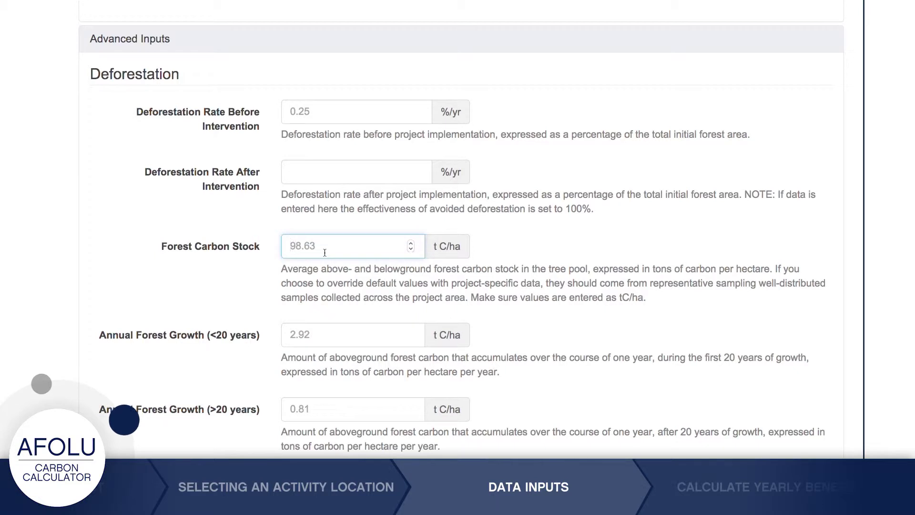
{"action": "type", "text": "132.4"}
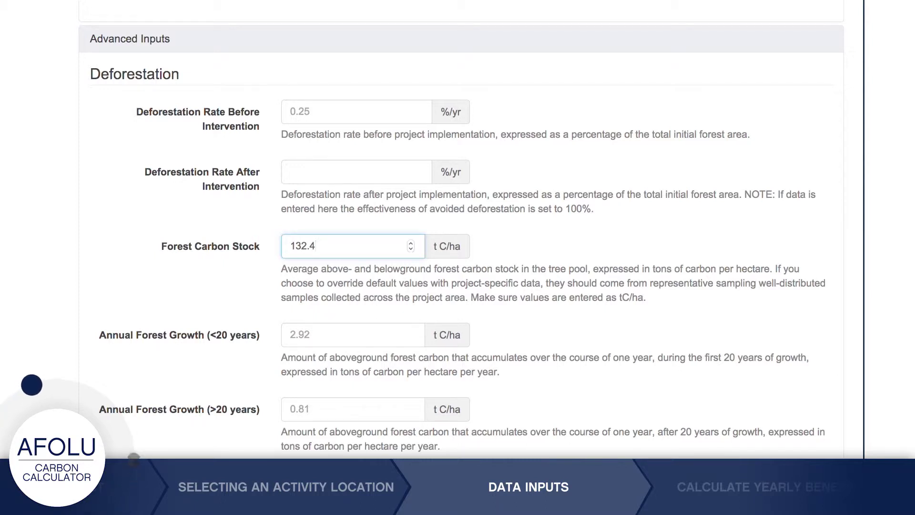
Calculate the forest protection activity's benefit from the entered data and save the activity.
{"action": "scroll", "coordinate": [457, 238], "scroll_direction": "down", "scroll_amount": 6}
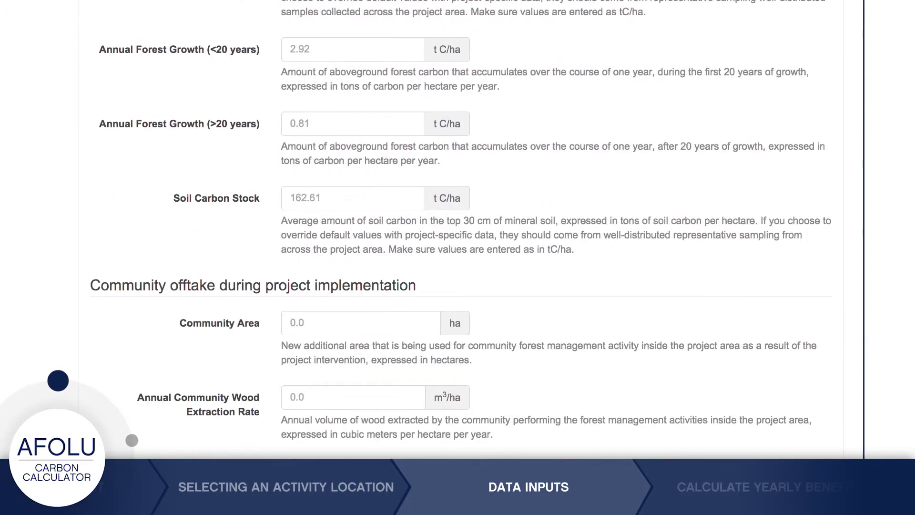
{"action": "scroll", "coordinate": [458, 238], "scroll_direction": "down", "scroll_amount": 4}
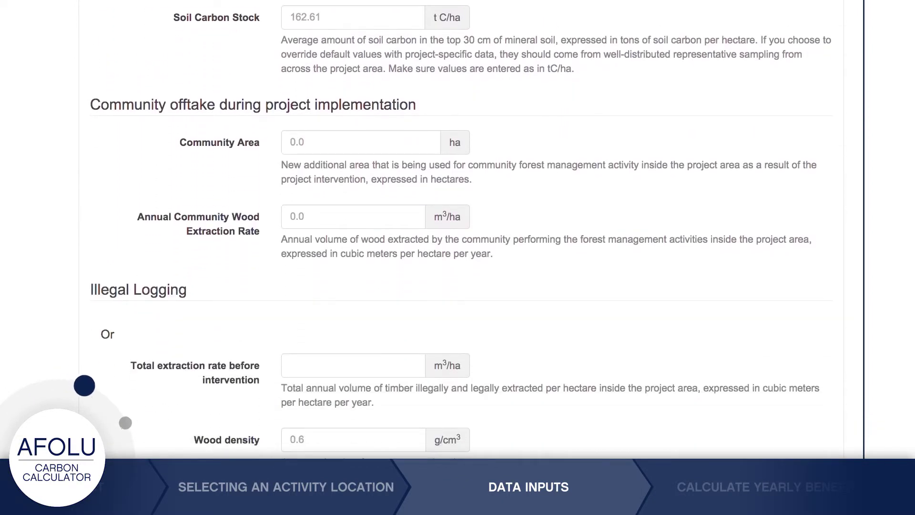
{"action": "scroll", "coordinate": [829, 457], "scroll_direction": "down", "scroll_amount": 8}
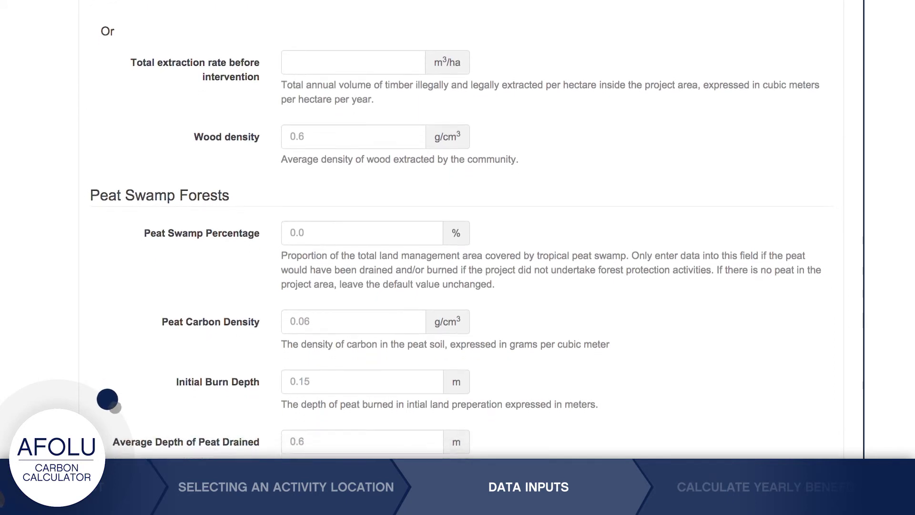
{"action": "scroll", "coordinate": [830, 457], "scroll_direction": "down", "scroll_amount": 4}
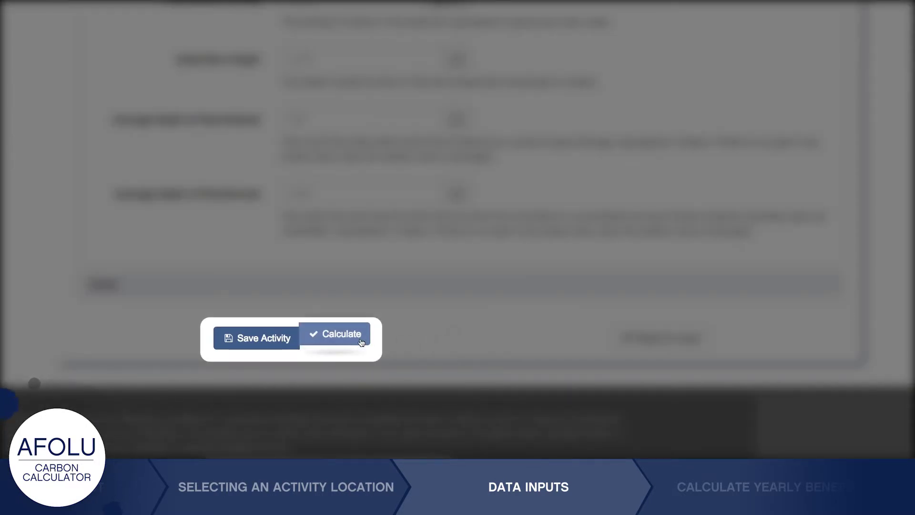
{"action": "left_click", "coordinate": [361, 341]}
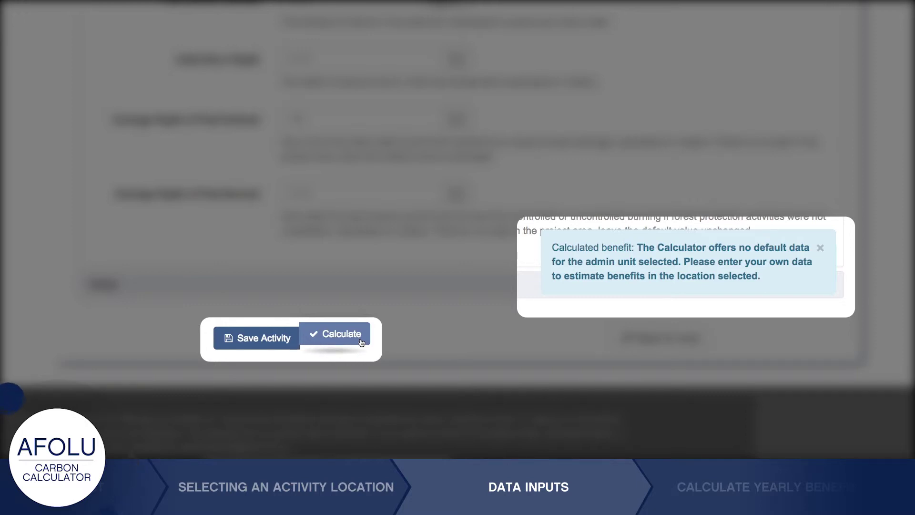
{"action": "left_click", "coordinate": [361, 342]}
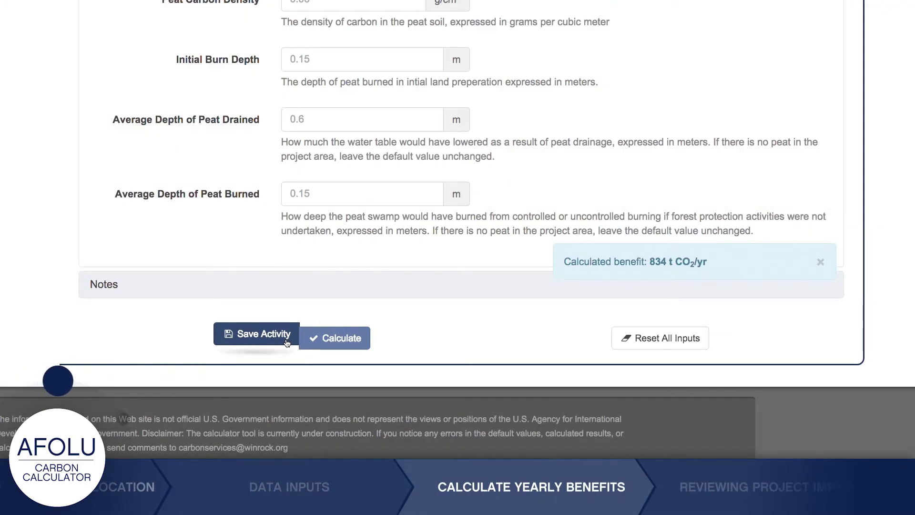
{"action": "left_click", "coordinate": [264, 333]}
Review the yearly and cumulative benefits projected for the Protecting Ecuador's Cloud Forests activity.
{"action": "scroll", "coordinate": [78, 383], "scroll_direction": "down", "scroll_amount": 7}
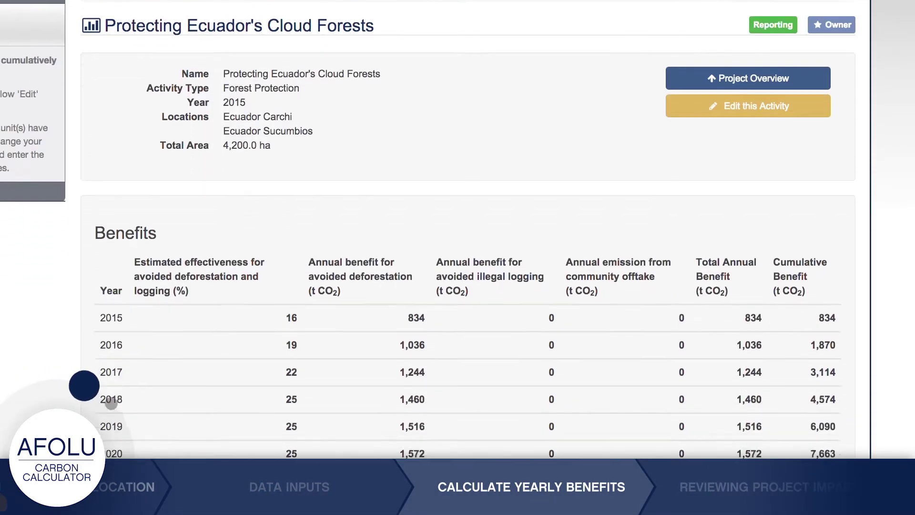
{"action": "scroll", "coordinate": [102, 395], "scroll_direction": "down", "scroll_amount": 4}
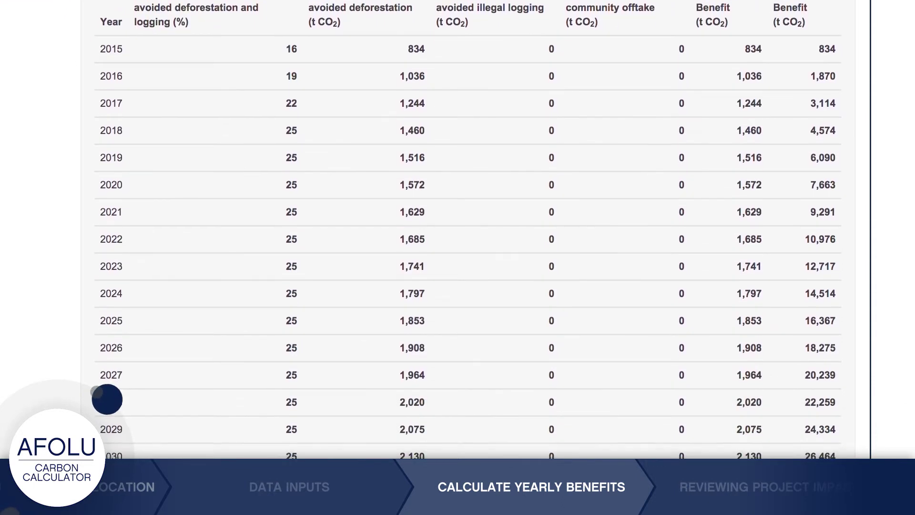
{"action": "scroll", "coordinate": [121, 415], "scroll_direction": "down", "scroll_amount": 4}
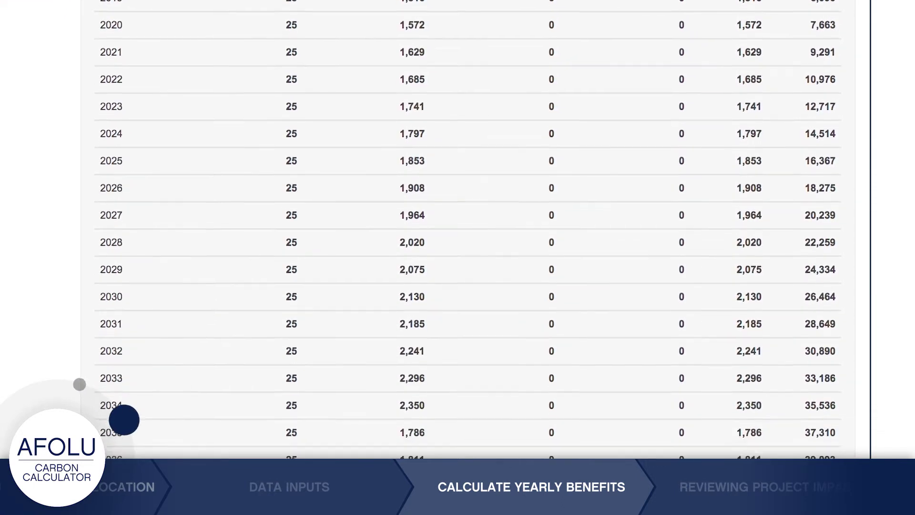
{"action": "scroll", "coordinate": [132, 438], "scroll_direction": "down", "scroll_amount": 3}
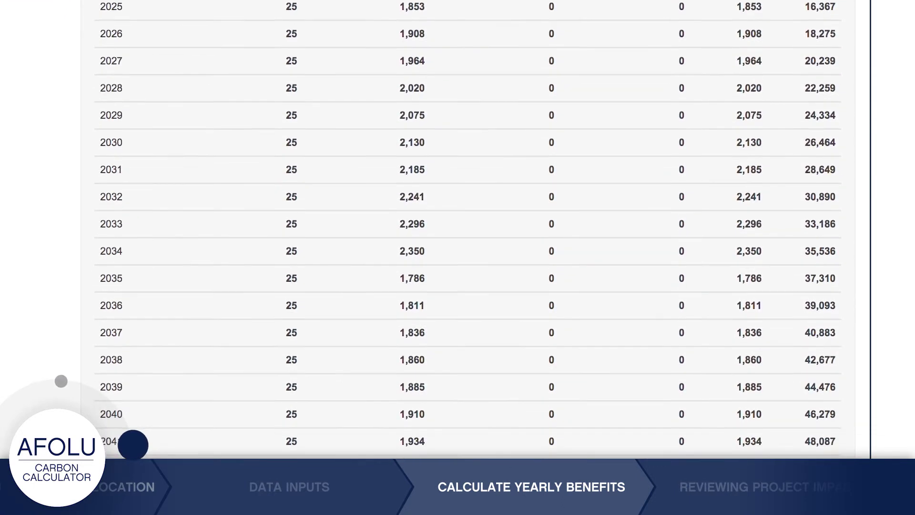
{"action": "scroll", "coordinate": [134, 465], "scroll_direction": "up", "scroll_amount": 15}
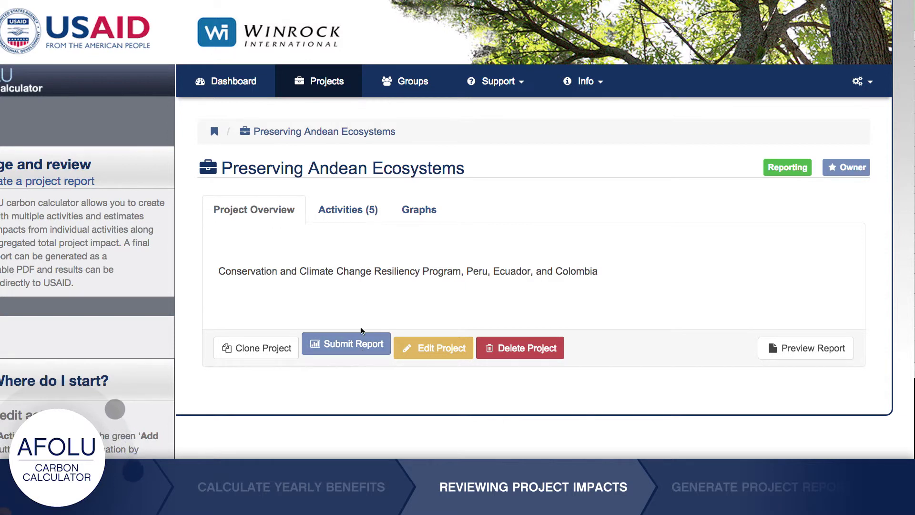
Examine the project's activity list and its pie charts of benefits per location, per activity and per unit area.
{"action": "left_click", "coordinate": [349, 217]}
{"action": "scroll", "coordinate": [349, 218], "scroll_direction": "down", "scroll_amount": 2}
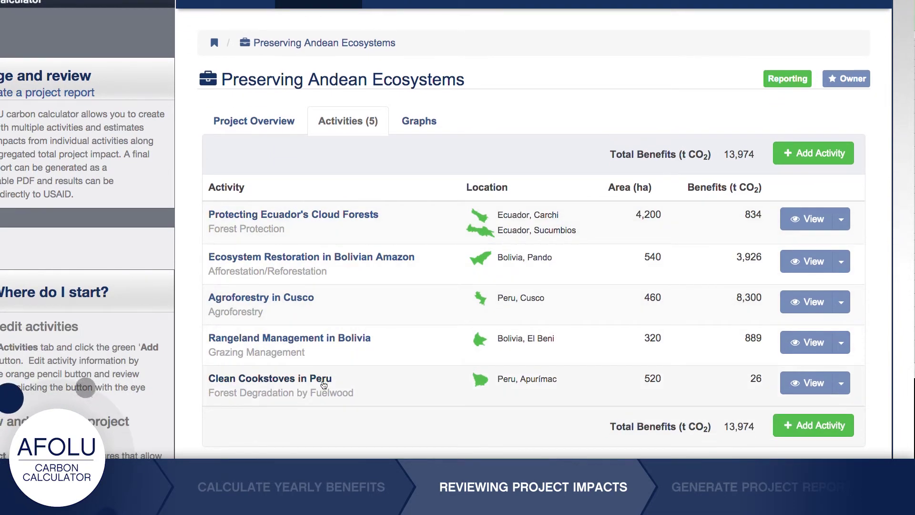
{"action": "left_click", "coordinate": [414, 122]}
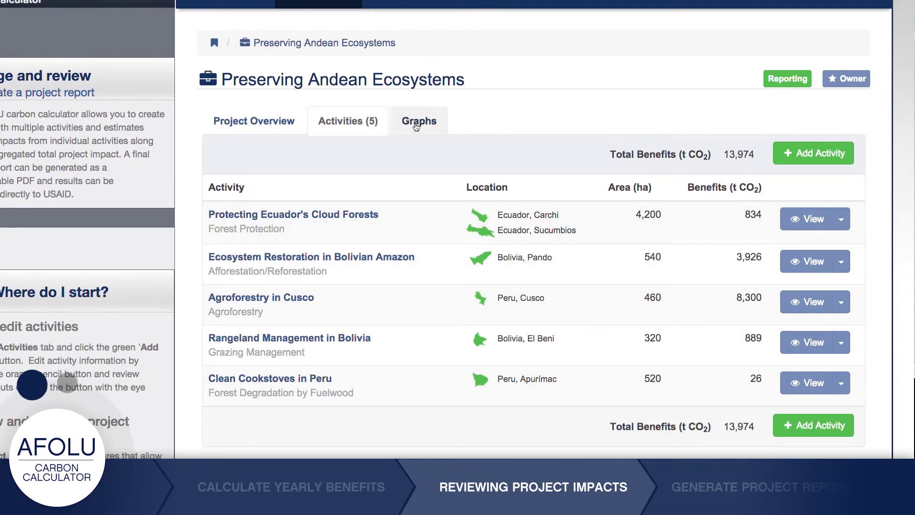
{"action": "scroll", "coordinate": [415, 122], "scroll_direction": "down", "scroll_amount": 3}
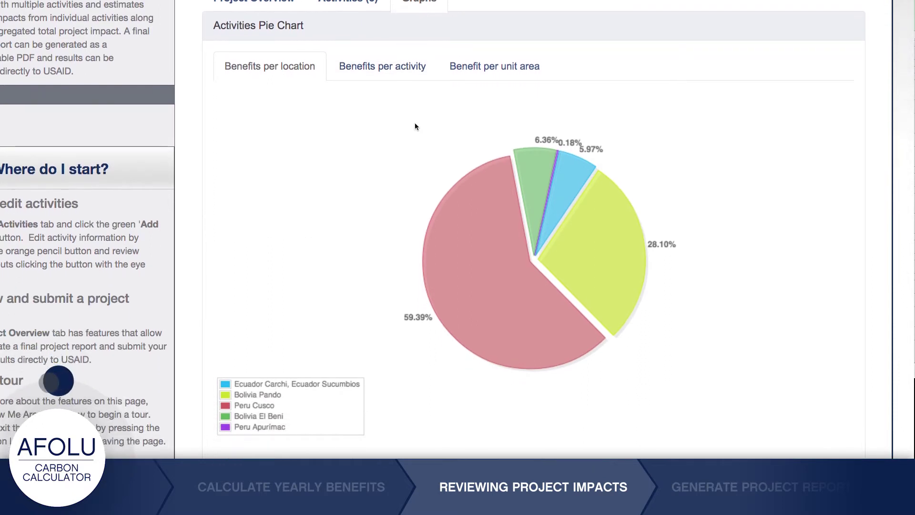
{"action": "left_click", "coordinate": [400, 64]}
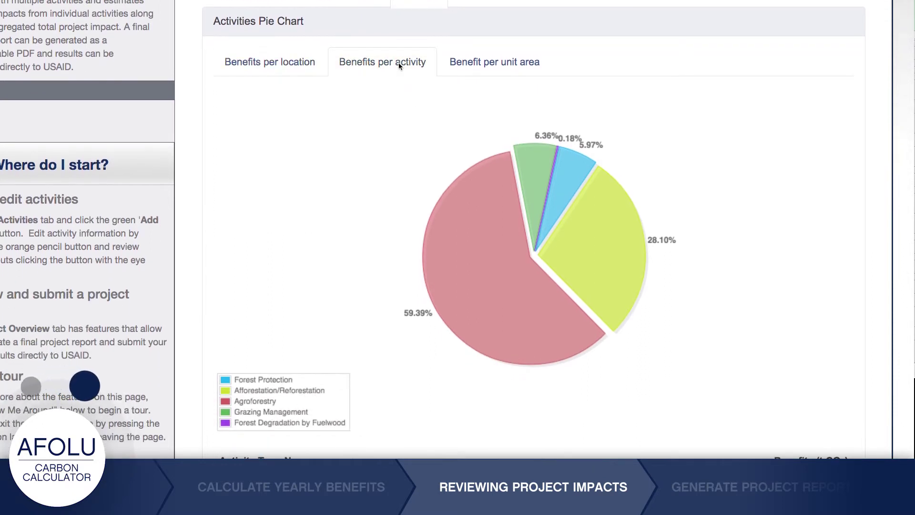
{"action": "left_click", "coordinate": [480, 72]}
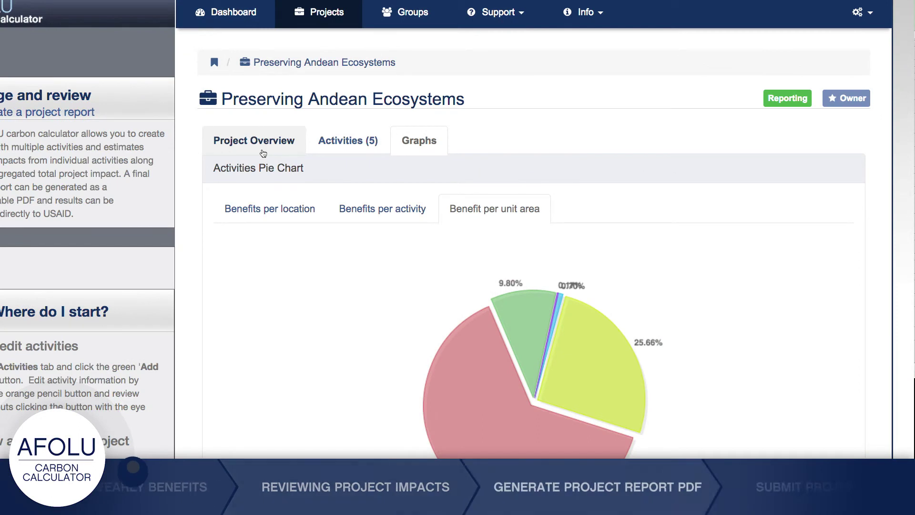
Preview the project report from the project overview and read through its summary and the first activity's projected benefits.
{"action": "left_click", "coordinate": [263, 153]}
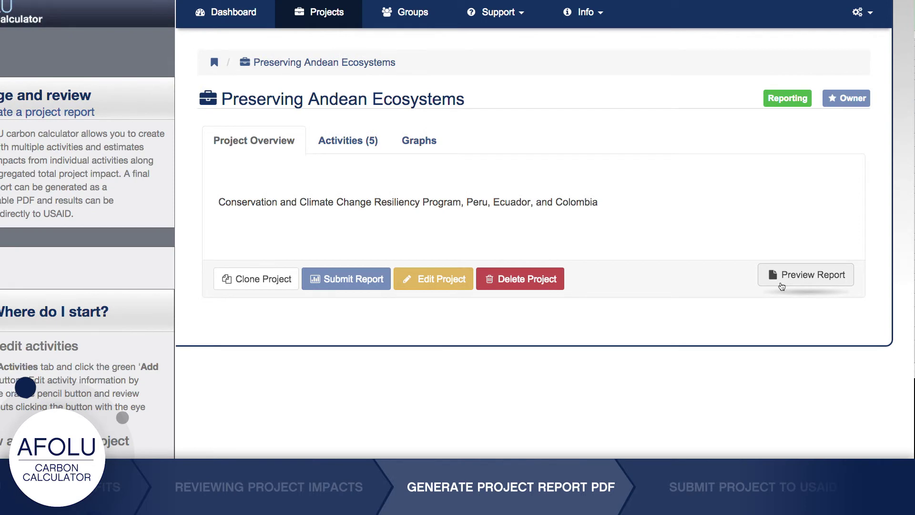
{"action": "left_click", "coordinate": [782, 285]}
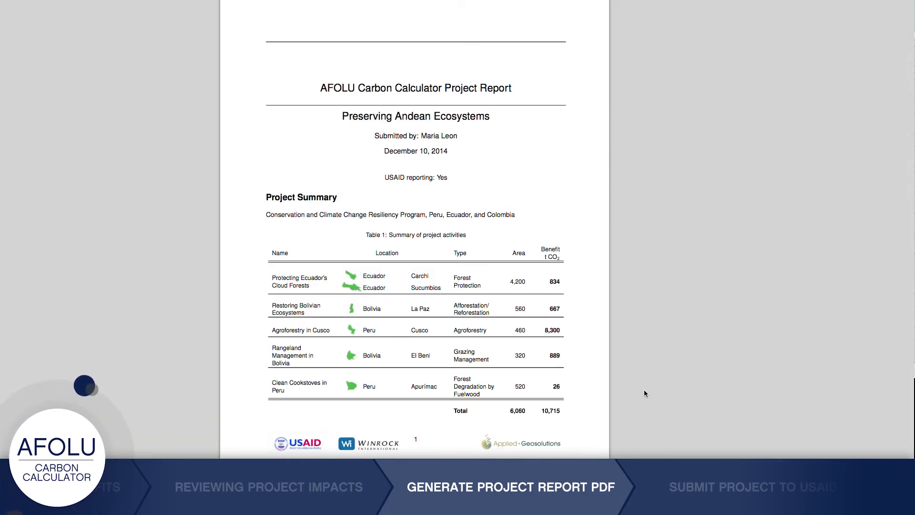
{"action": "scroll", "coordinate": [645, 393], "scroll_direction": "down", "scroll_amount": 15}
{"action": "scroll", "coordinate": [645, 393], "scroll_direction": "down", "scroll_amount": 10}
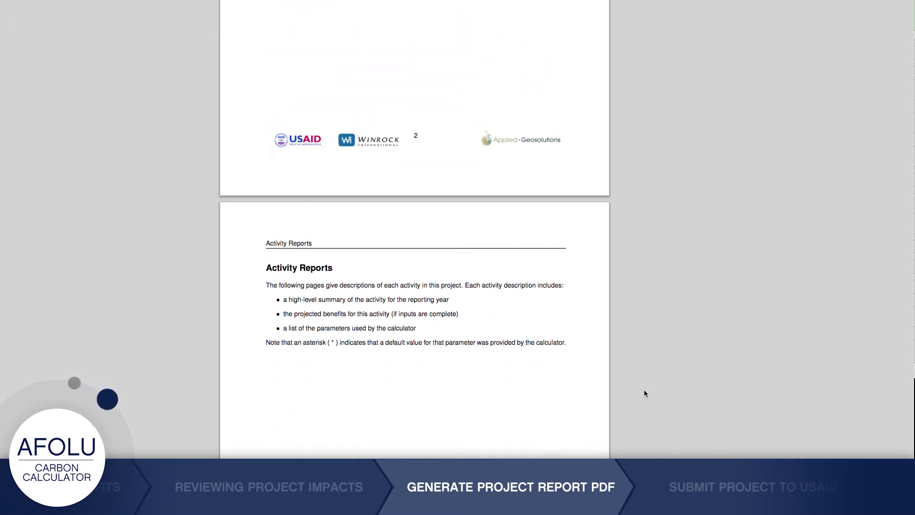
{"action": "scroll", "coordinate": [645, 393], "scroll_direction": "down", "scroll_amount": 8}
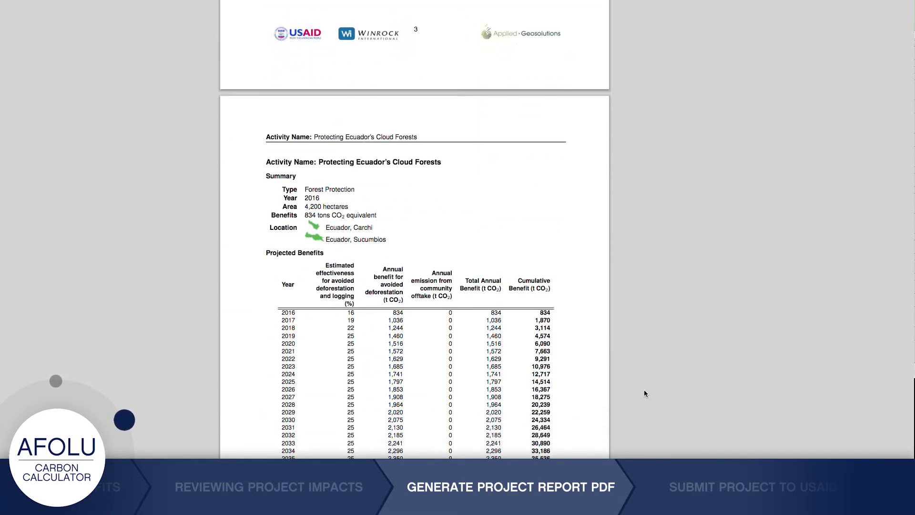
{"action": "scroll", "coordinate": [645, 393], "scroll_direction": "down", "scroll_amount": 10}
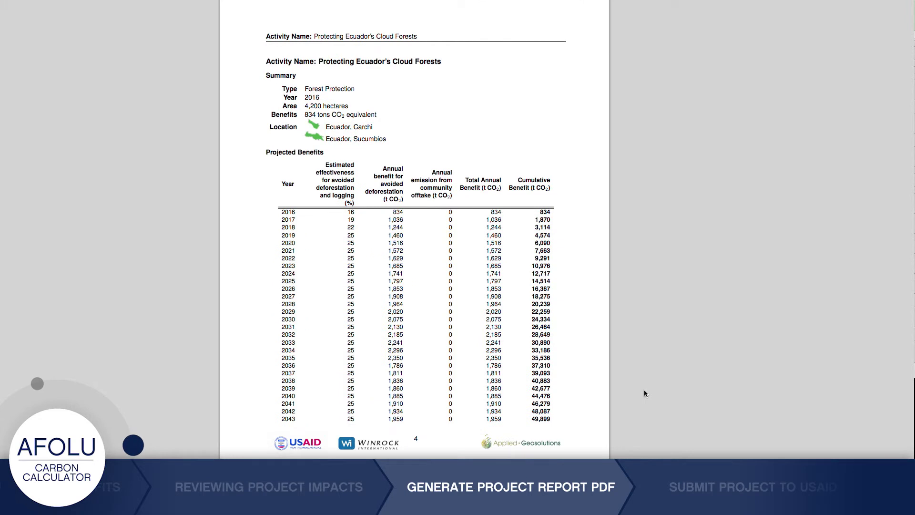
{"action": "scroll", "coordinate": [645, 393], "scroll_direction": "down", "scroll_amount": 2}
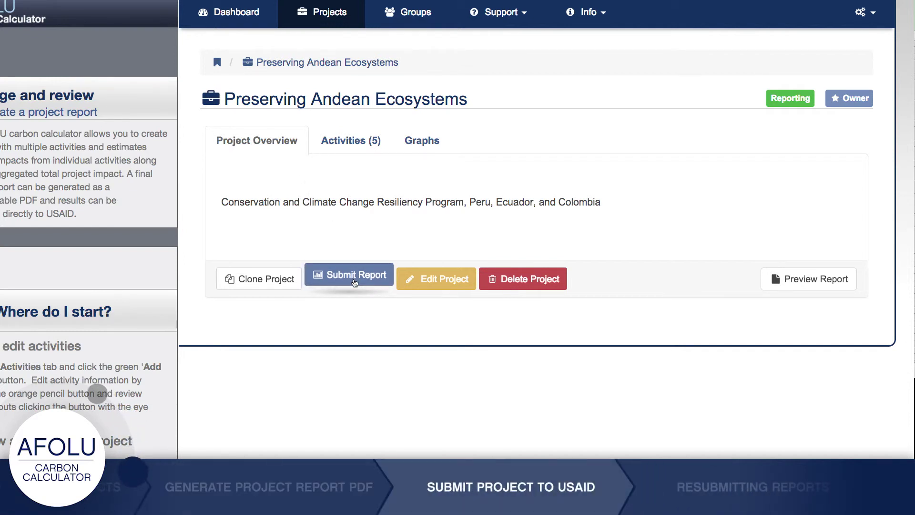
Start submitting the project report to USAID and enter an additional recipient's e-mail address for the notice.
{"action": "left_click", "coordinate": [355, 281]}
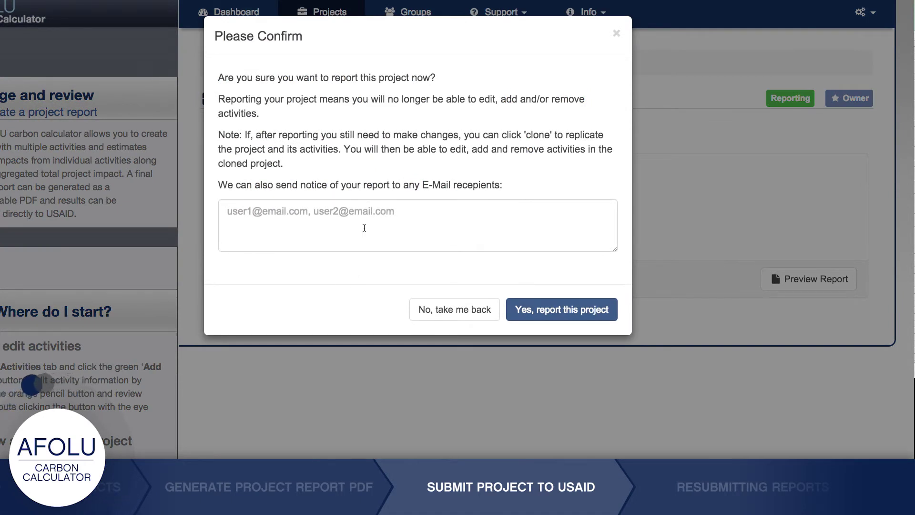
{"action": "type", "text": "additionalrecipient@email.com"}
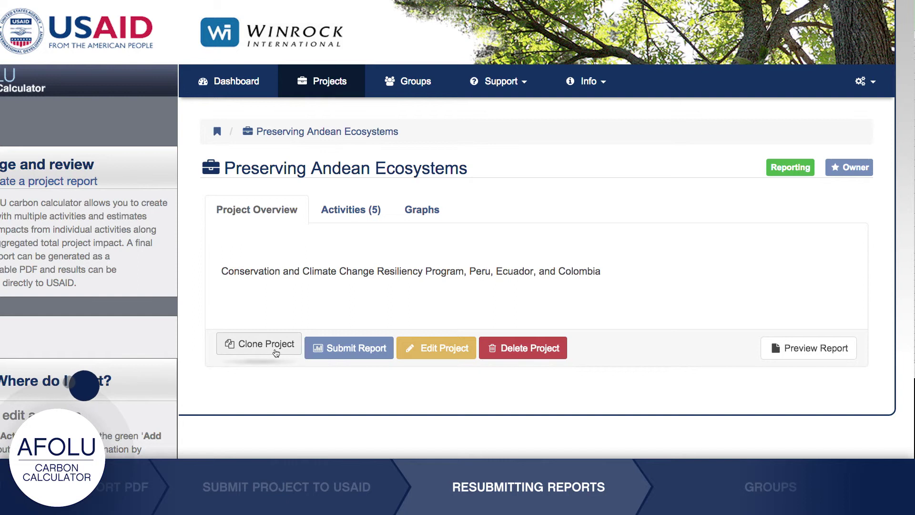
Clone the Preserving Andean Ecosystems project with all its activities and open the clone's details for editing.
{"action": "left_click", "coordinate": [276, 352]}
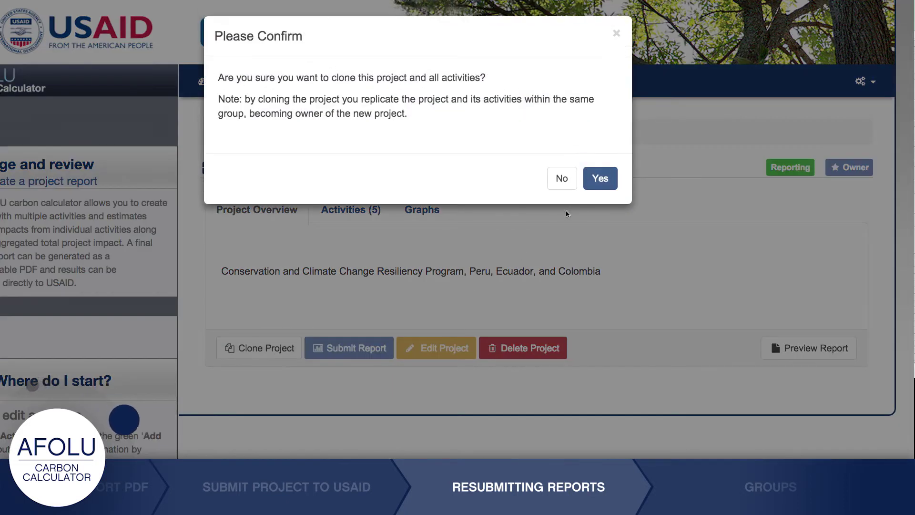
{"action": "left_click", "coordinate": [600, 174]}
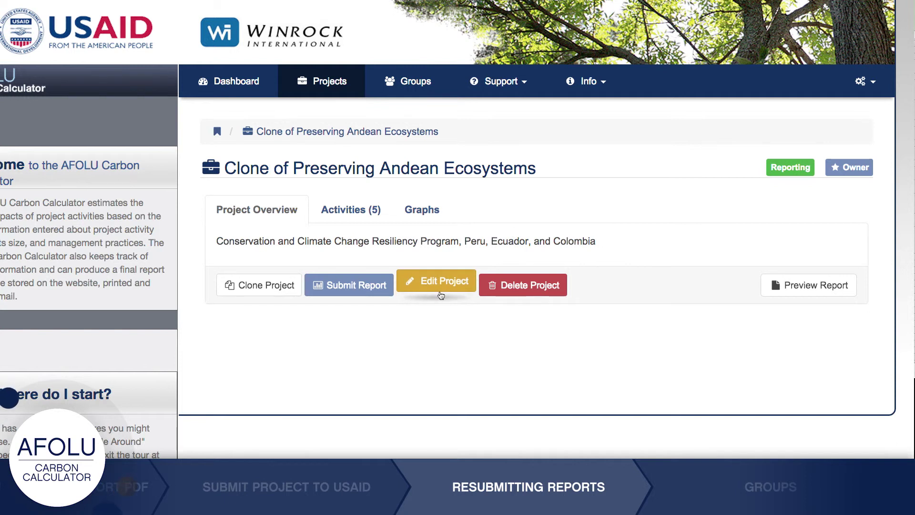
{"action": "left_click", "coordinate": [441, 282]}
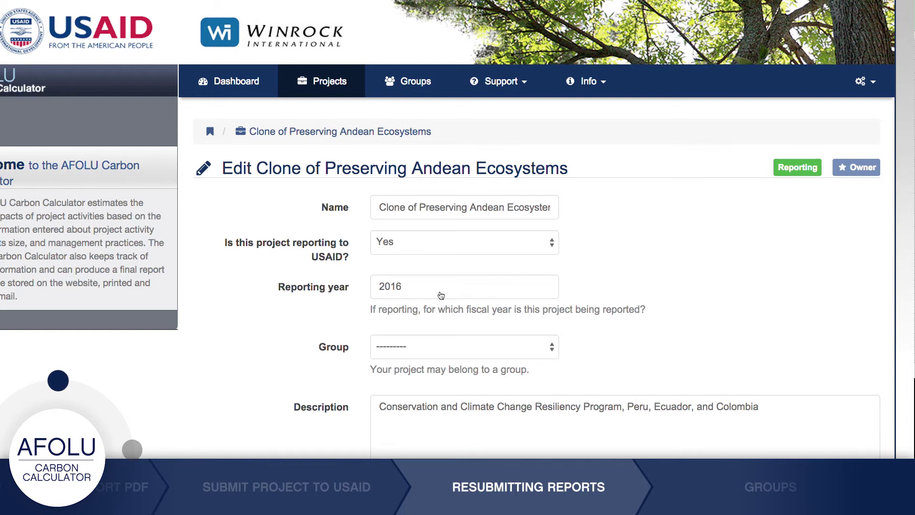
Rename the cloned project to Preserving Andean Ecosystems FY 2016.
{"action": "left_click", "coordinate": [519, 209]}
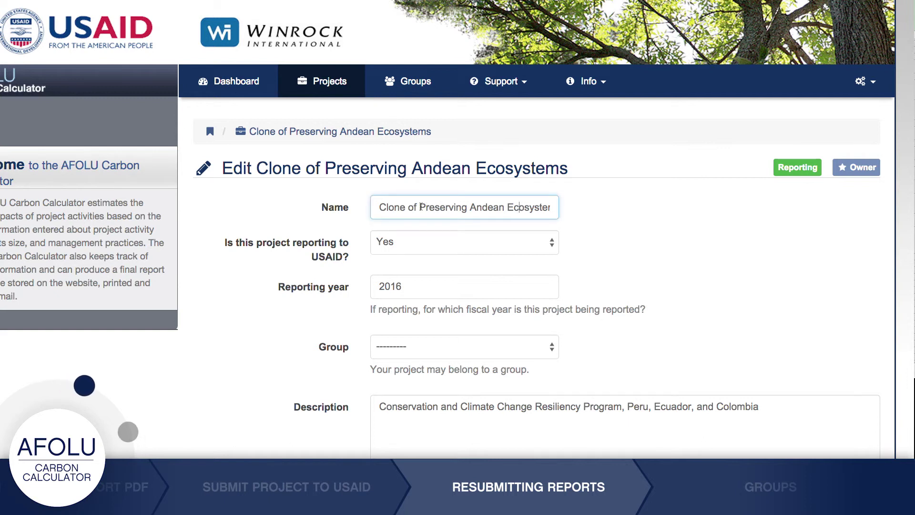
{"action": "key", "text": "BackSpace"}
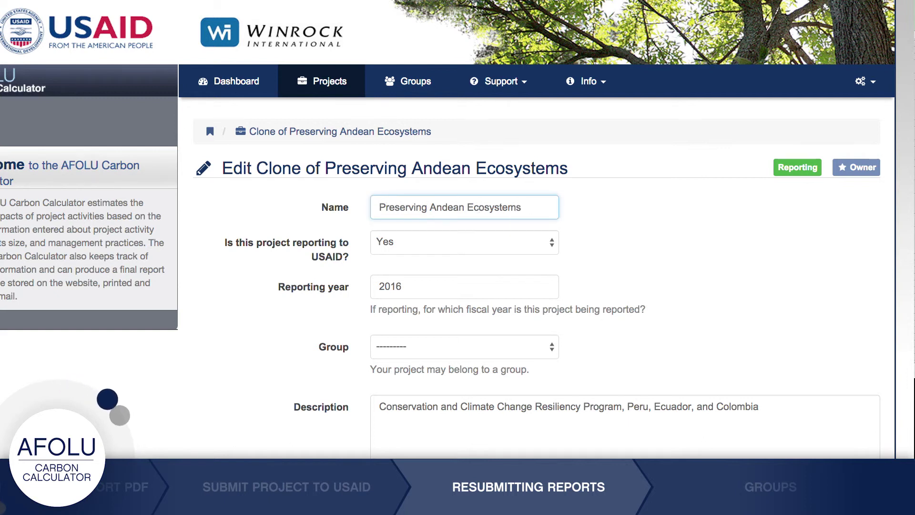
{"action": "type", "text": "FY"}
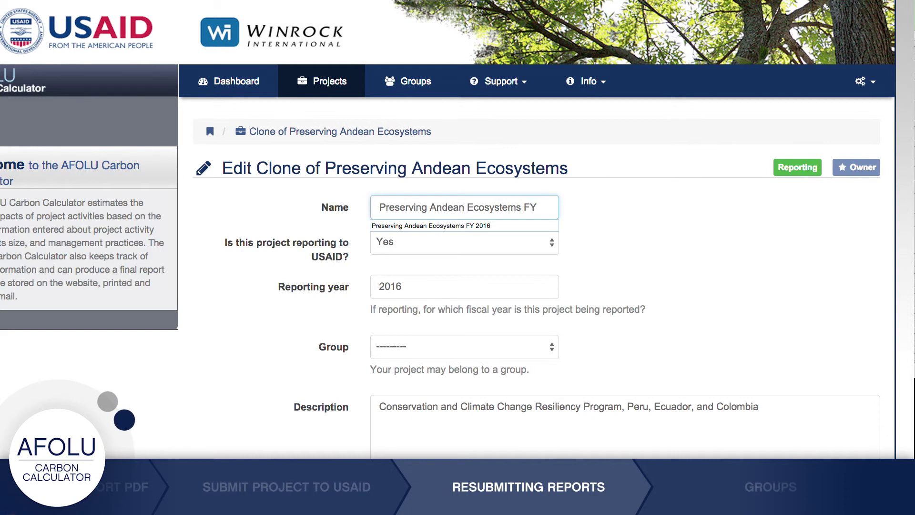
{"action": "type", "text": " 2016"}
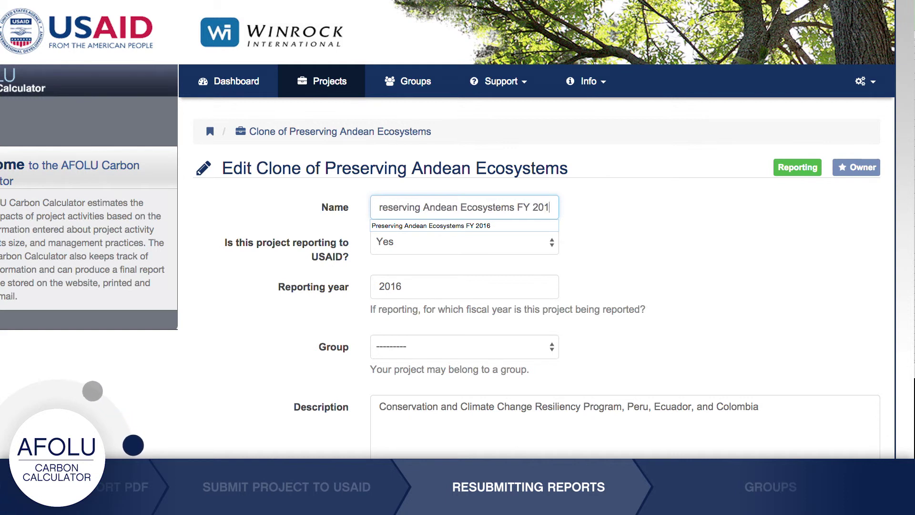
Set the cloned project's reporting year to 2015 and save the project details.
{"action": "left_click", "coordinate": [436, 296]}
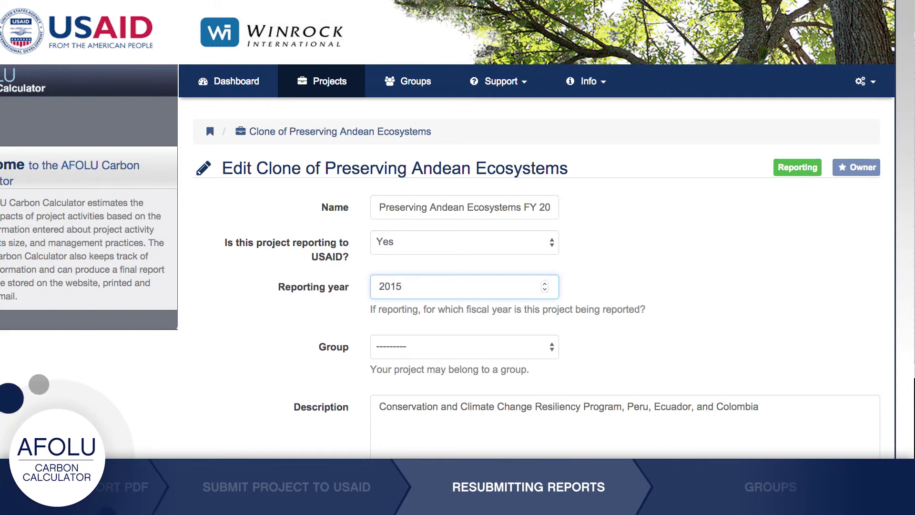
{"action": "left_click", "coordinate": [684, 386]}
{"action": "scroll", "coordinate": [685, 386], "scroll_direction": "down", "scroll_amount": 5}
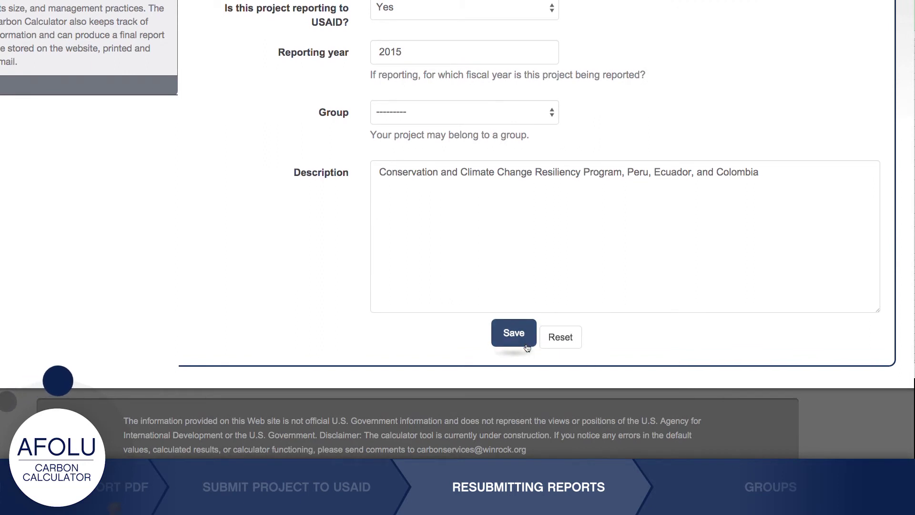
{"action": "left_click", "coordinate": [514, 333]}
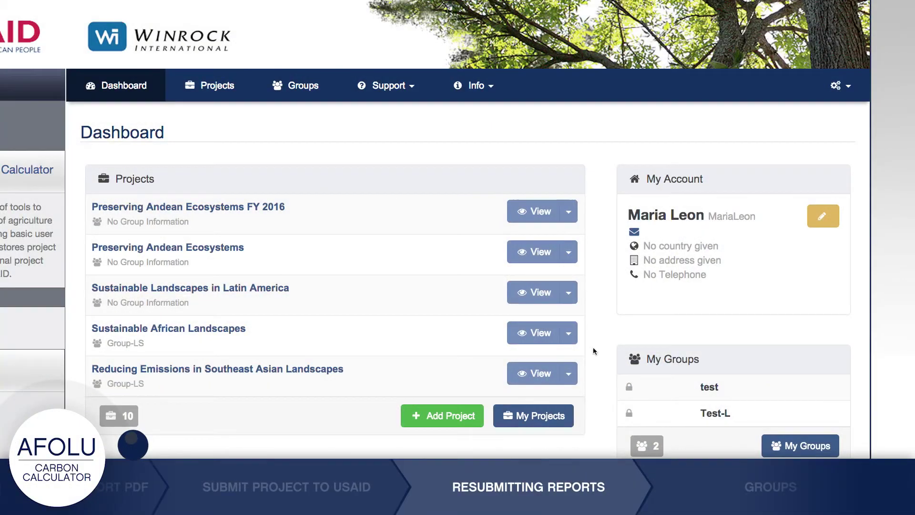
Browse the existing groups and create a group named Sustainable Landscapes in Latin America with the description "Insert a group description here.".
{"action": "left_click", "coordinate": [315, 91]}
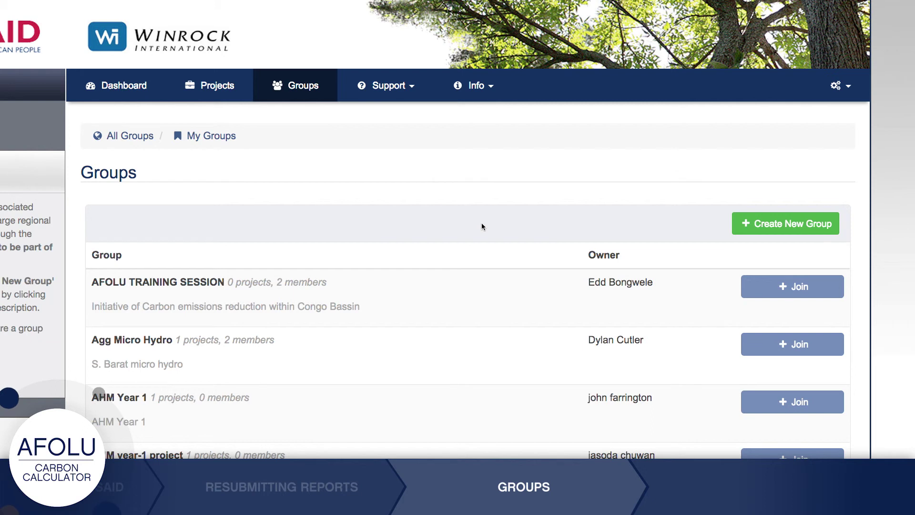
{"action": "scroll", "coordinate": [482, 223], "scroll_direction": "down", "scroll_amount": 8}
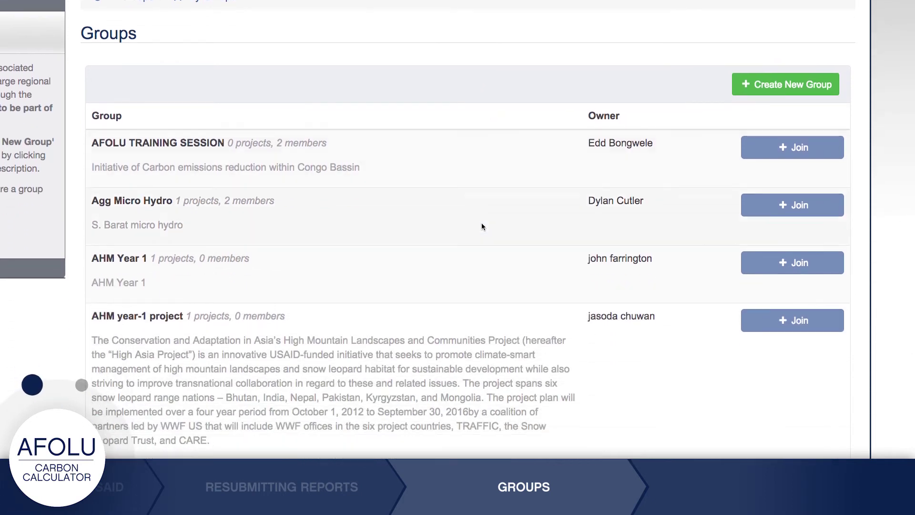
{"action": "scroll", "coordinate": [482, 223], "scroll_direction": "down", "scroll_amount": 6}
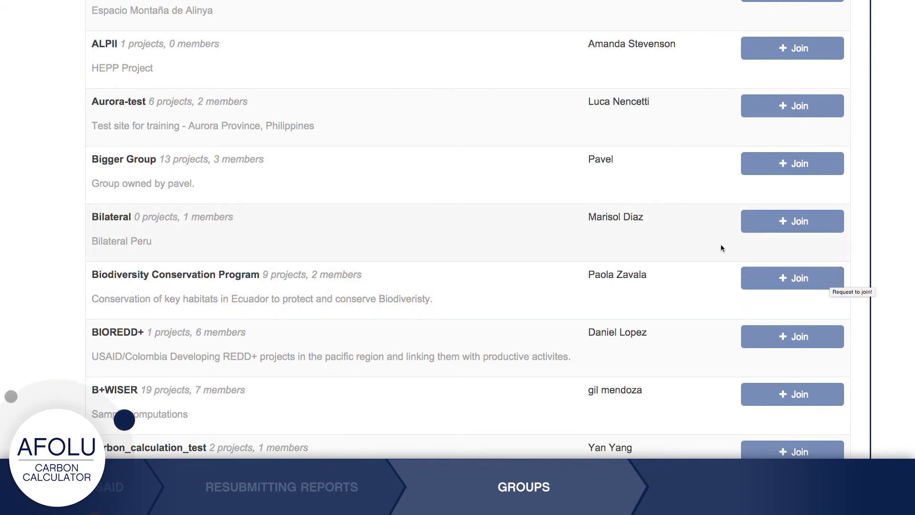
{"action": "scroll", "coordinate": [719, 243], "scroll_direction": "up", "scroll_amount": 13}
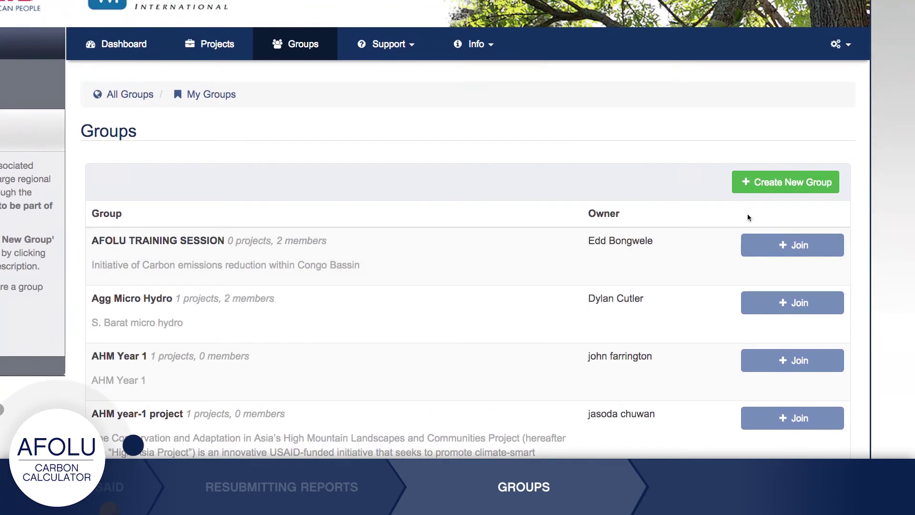
{"action": "left_click", "coordinate": [793, 186]}
{"action": "left_click", "coordinate": [440, 210]}
{"action": "type", "text": "Sustainable Landscapes in Latin America"}
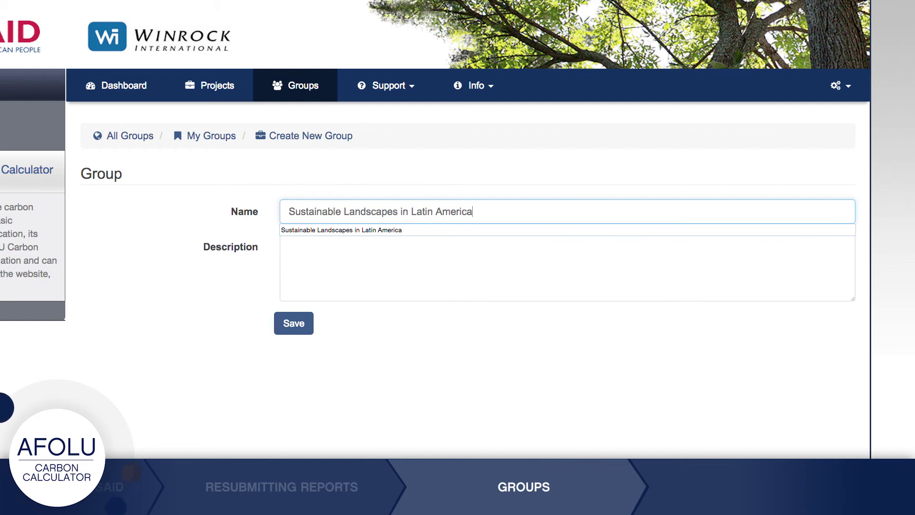
{"action": "left_click", "coordinate": [289, 246]}
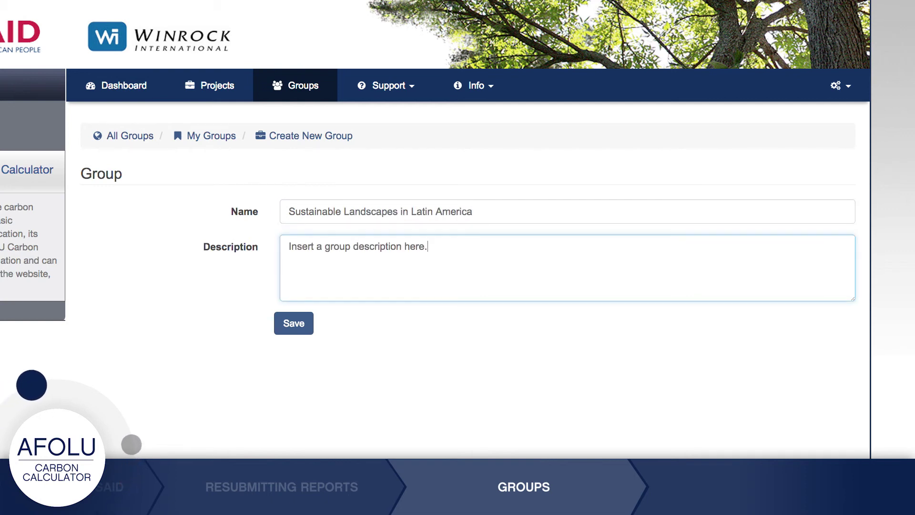
{"action": "left_click", "coordinate": [300, 324]}
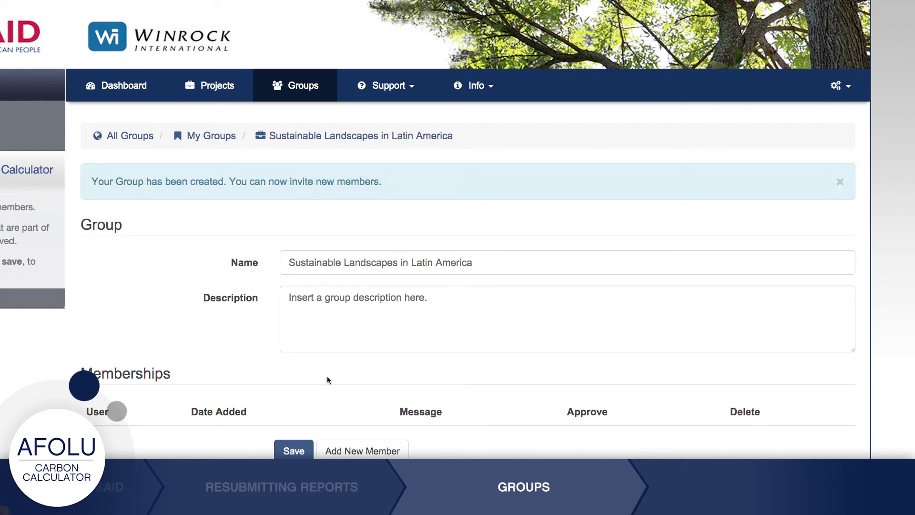
{"action": "left_click", "coordinate": [372, 451]}
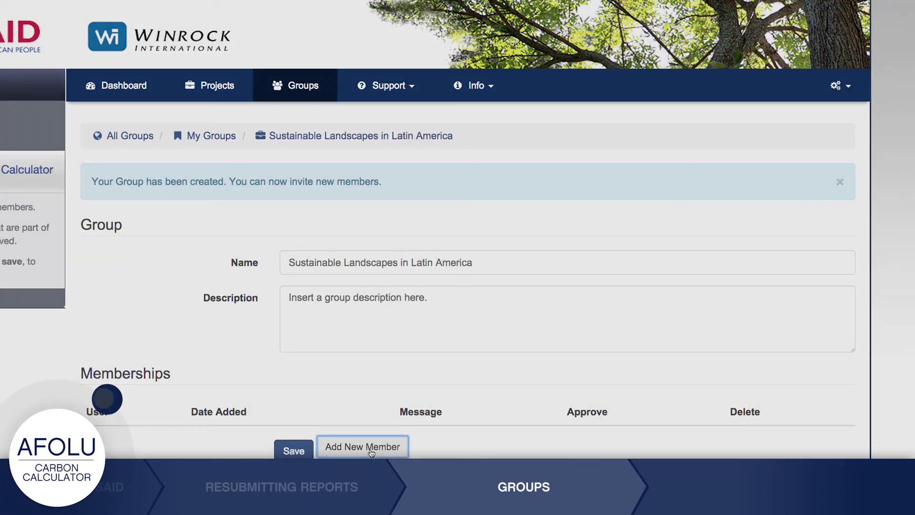
{"action": "left_click", "coordinate": [440, 93]}
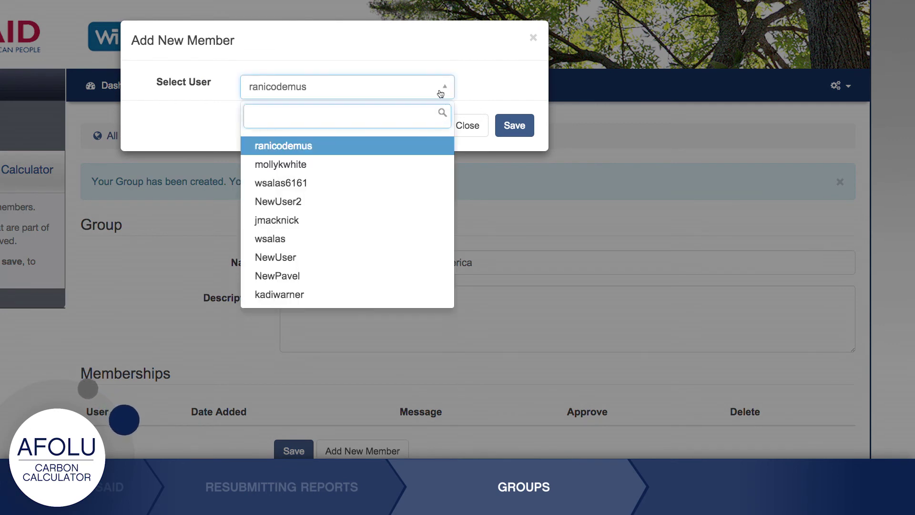
{"action": "type", "text": "lar"}
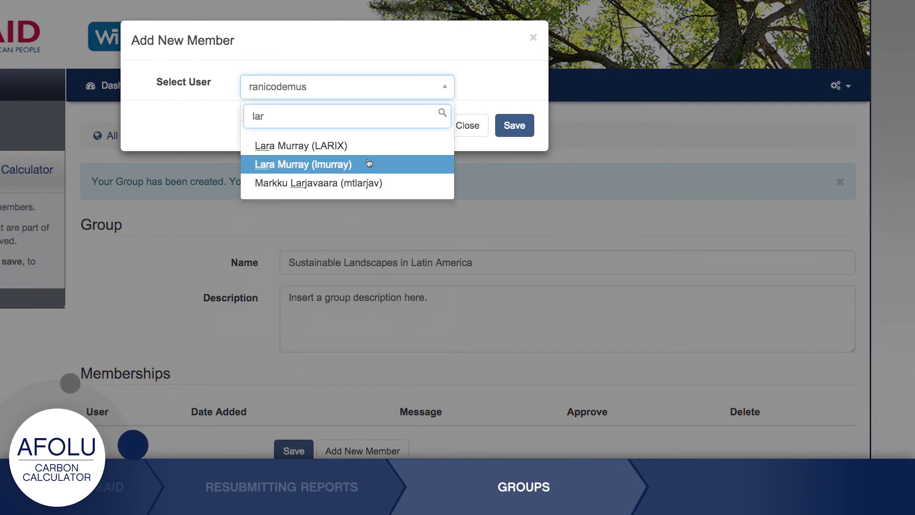
{"action": "left_click", "coordinate": [369, 163]}
{"action": "left_click", "coordinate": [511, 127]}
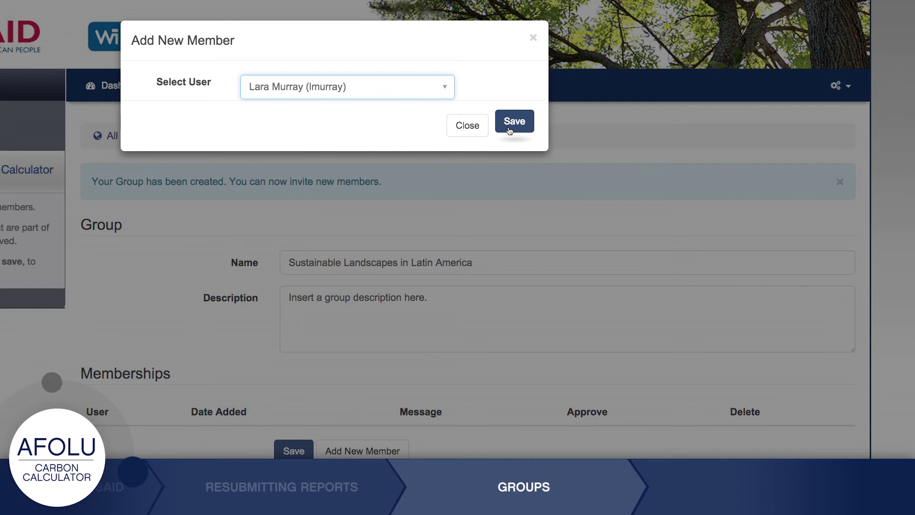
{"action": "scroll", "coordinate": [548, 128], "scroll_direction": "down", "scroll_amount": 4}
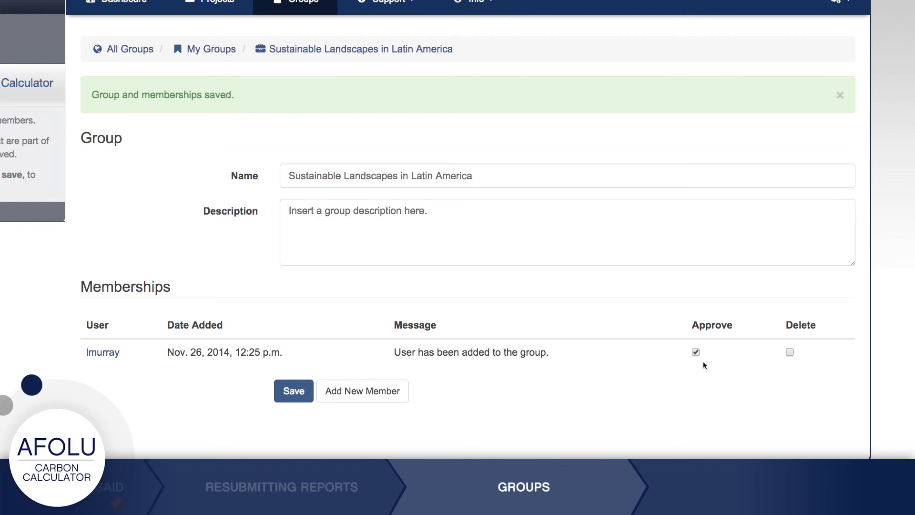
{"action": "left_click", "coordinate": [299, 399]}
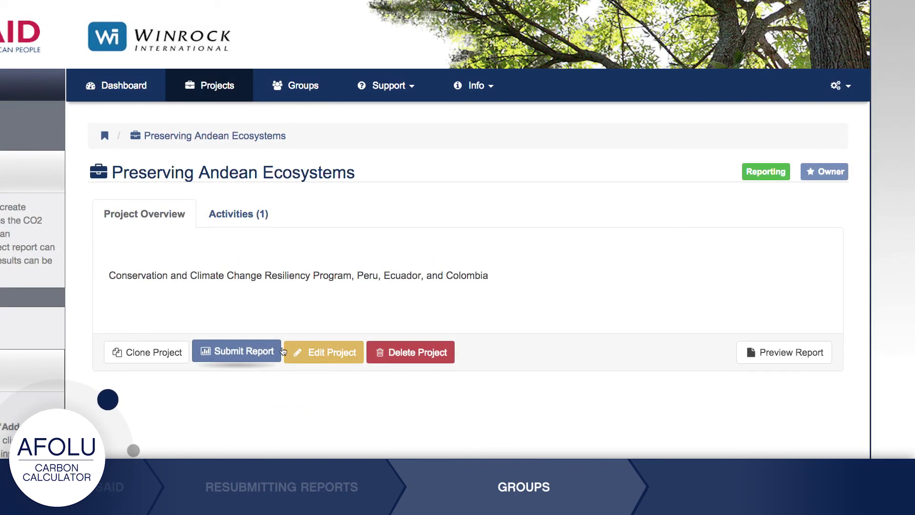
Edit the Preserving Andean Ecosystems project and assign it to the Sustainable Landscapes in Latin America group.
{"action": "left_click", "coordinate": [328, 356]}
{"action": "left_click", "coordinate": [365, 341]}
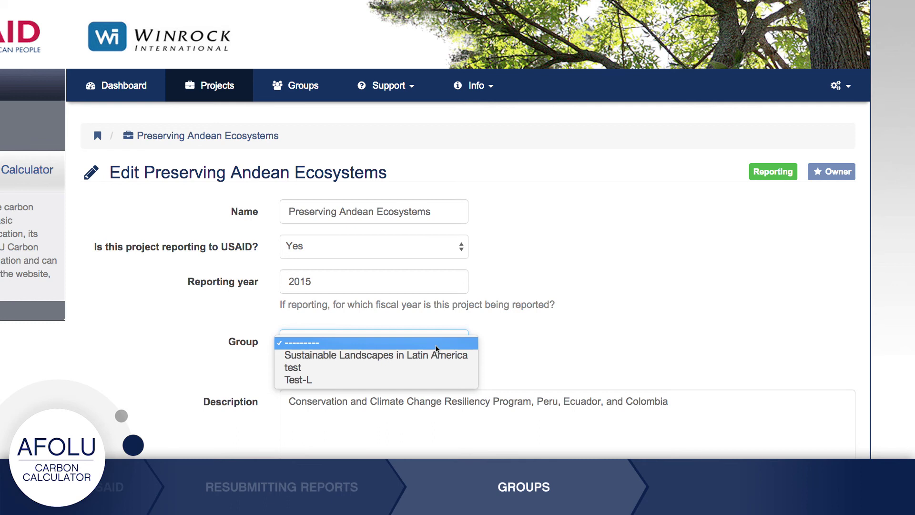
{"action": "left_click", "coordinate": [471, 357]}
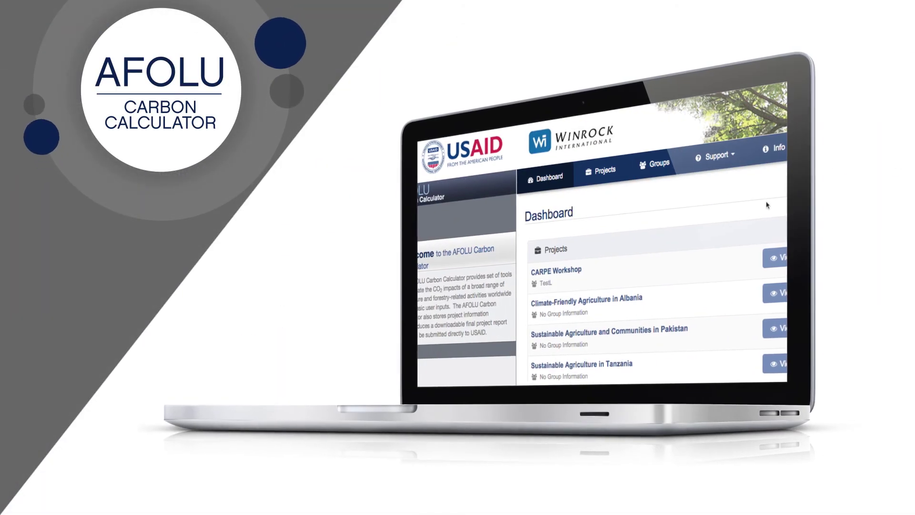
{"action": "left_click", "coordinate": [731, 158]}
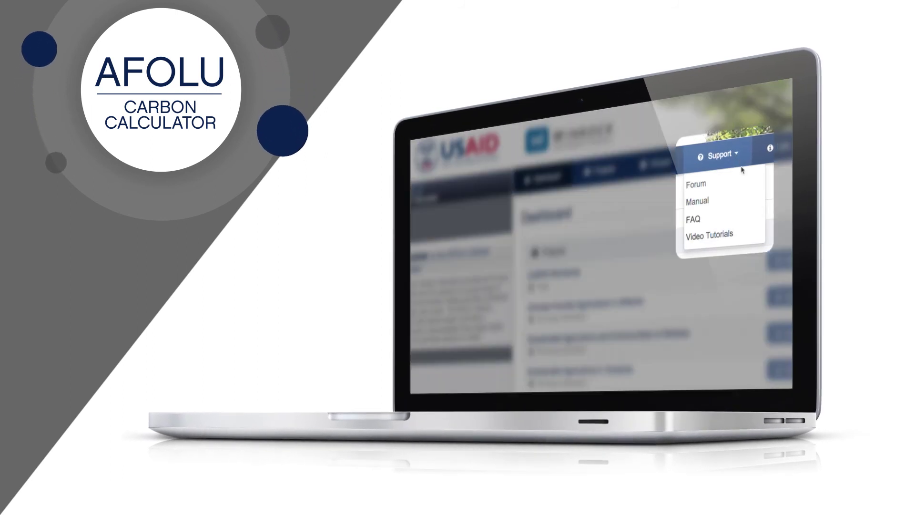